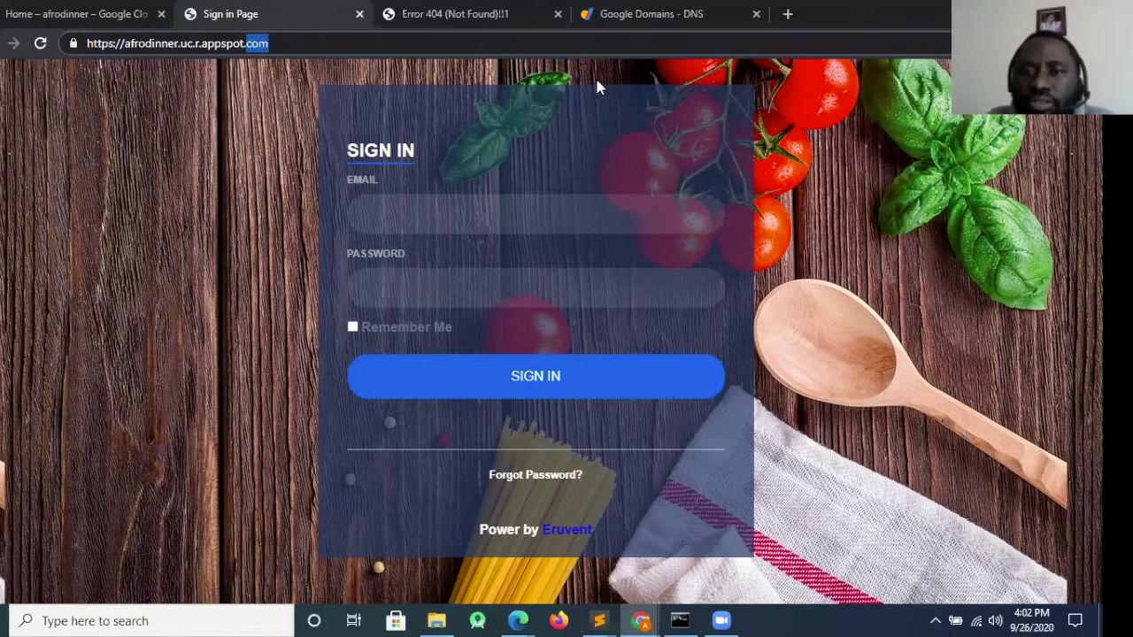
Search Google for "google domains" and open the official Google Domains site from the results
{"action": "left_click", "coordinate": [733, 16]}
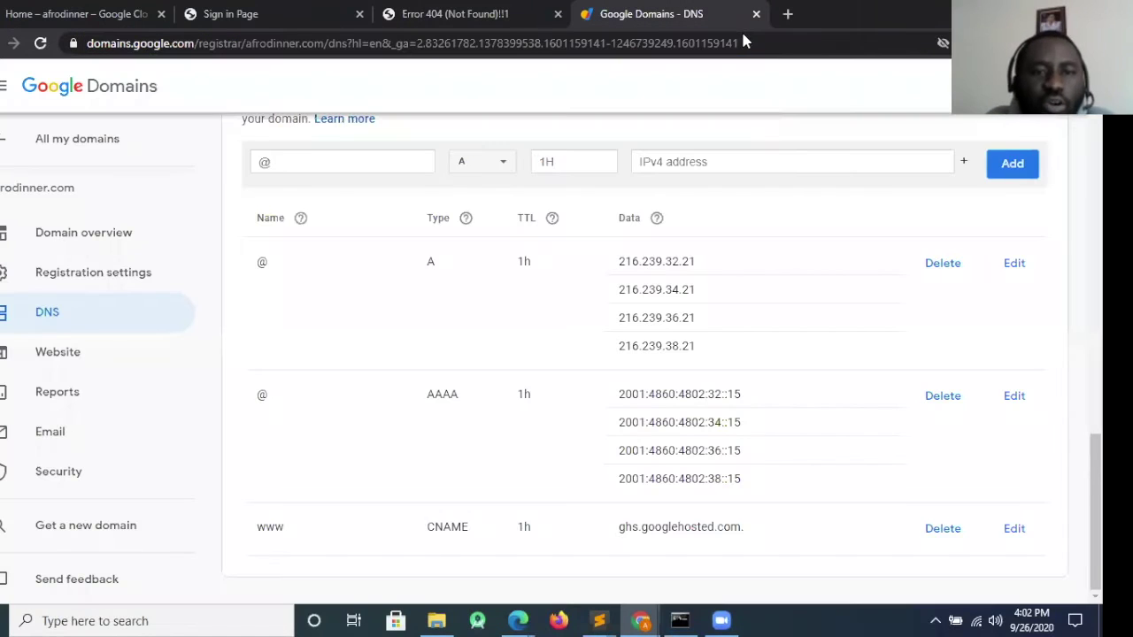
{"action": "left_click", "coordinate": [225, 52]}
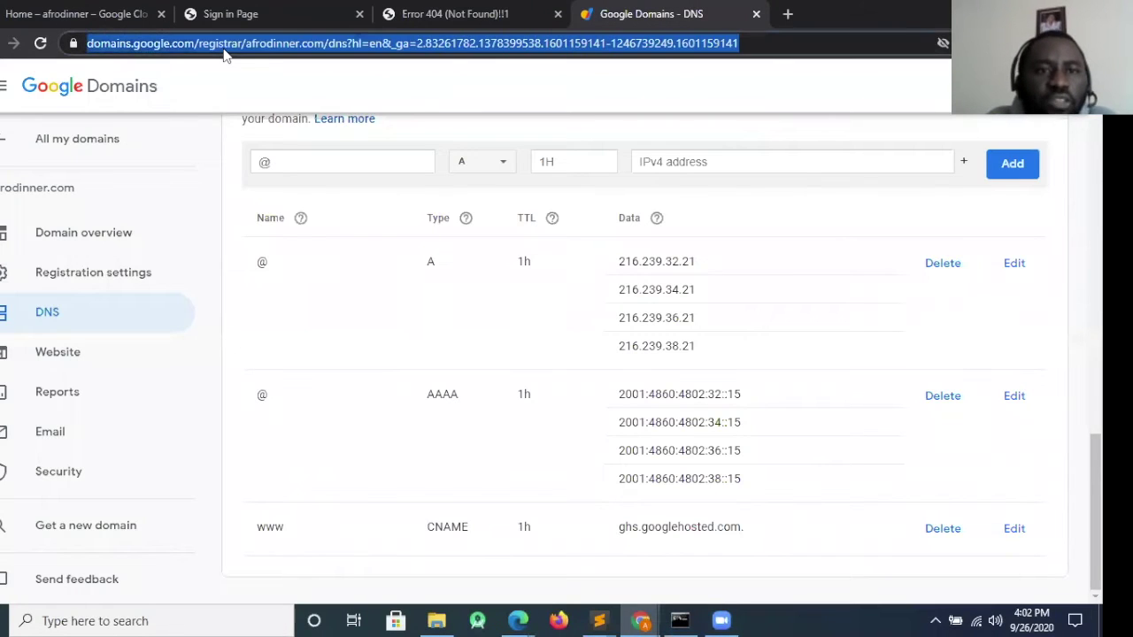
{"action": "type", "text": "google"}
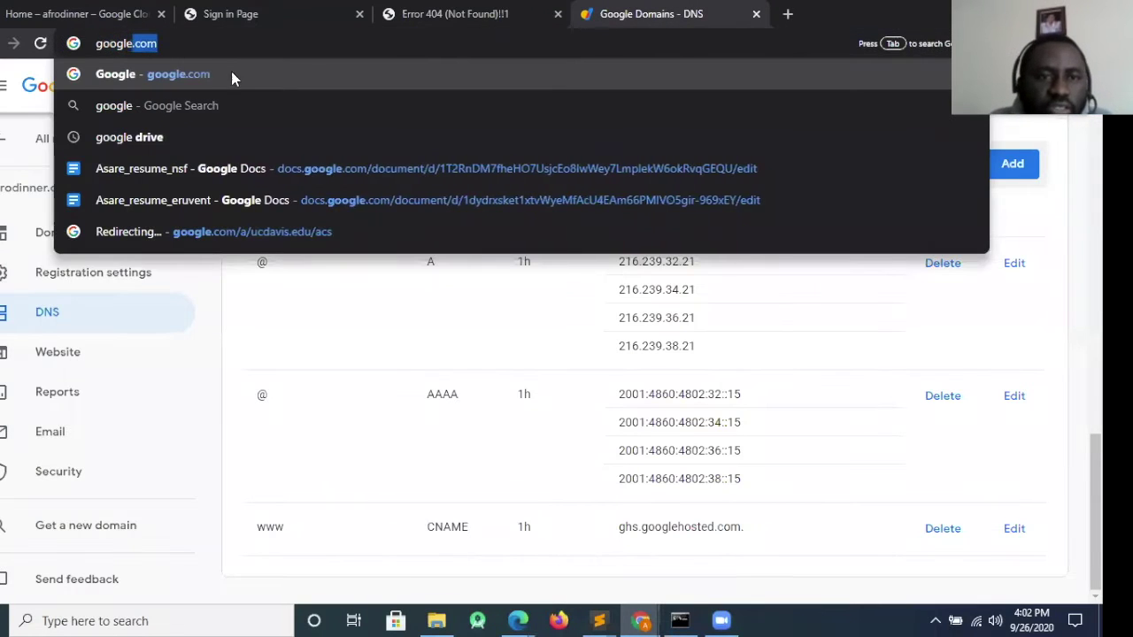
{"action": "left_click", "coordinate": [232, 74]}
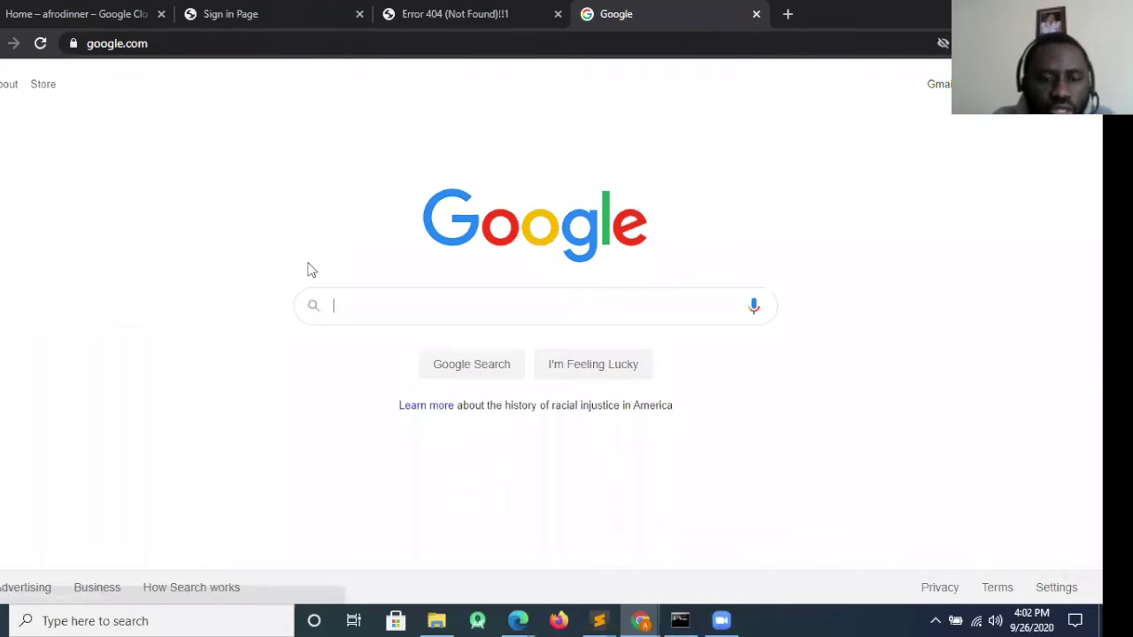
{"action": "type", "text": "google x"}
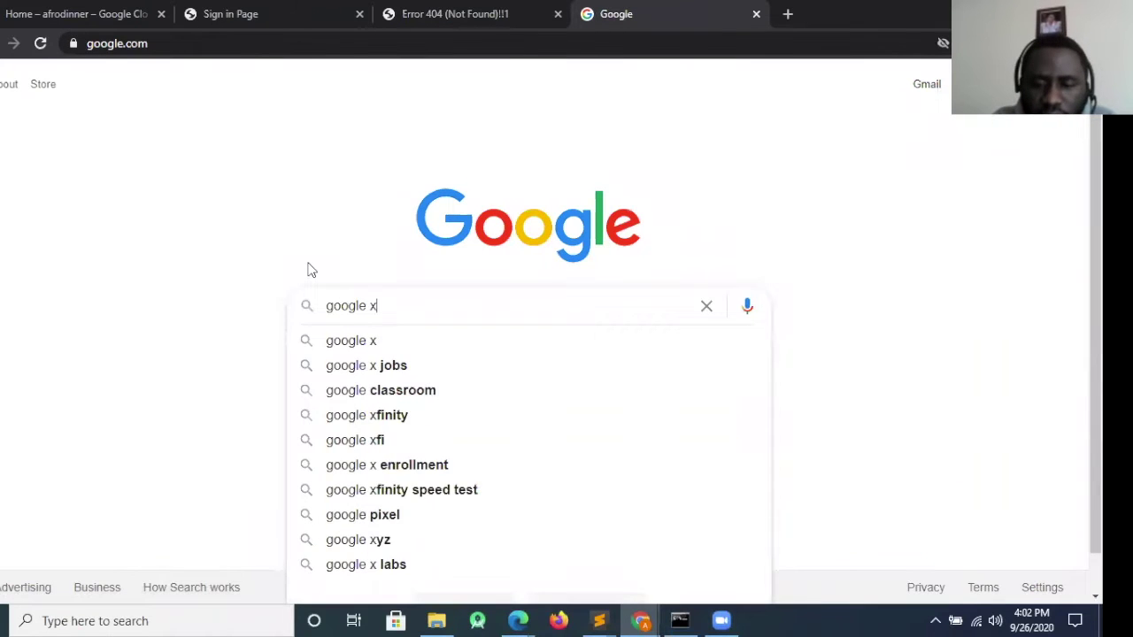
{"action": "key", "text": "BackSpace"}
{"action": "type", "text": "domau"}
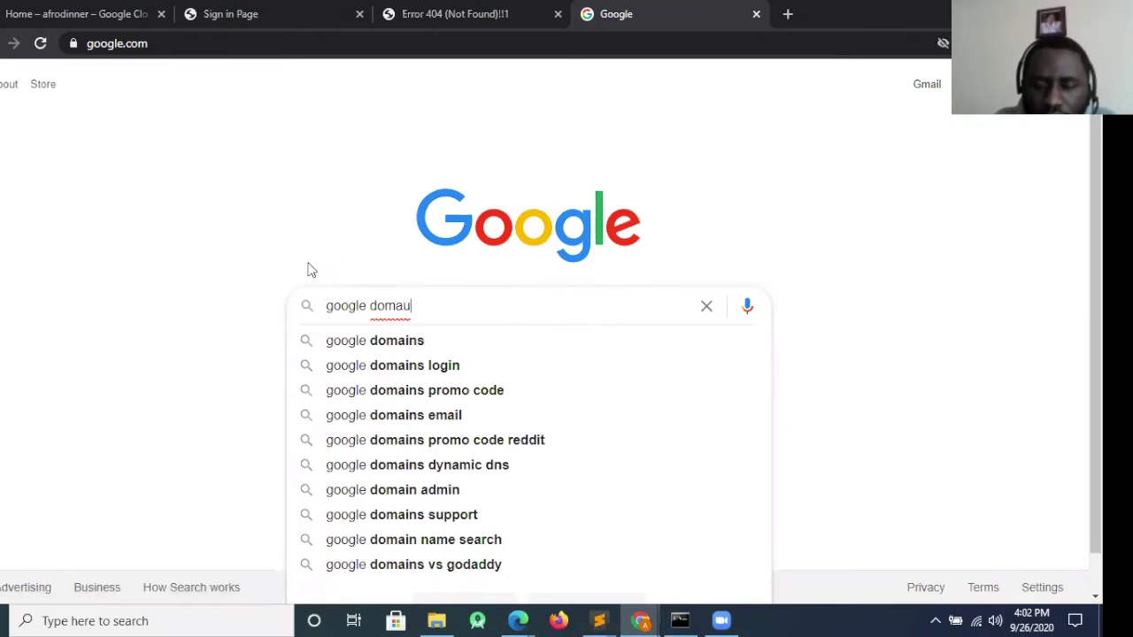
{"action": "key", "text": "BackSpace"}
{"action": "type", "text": "ins"}
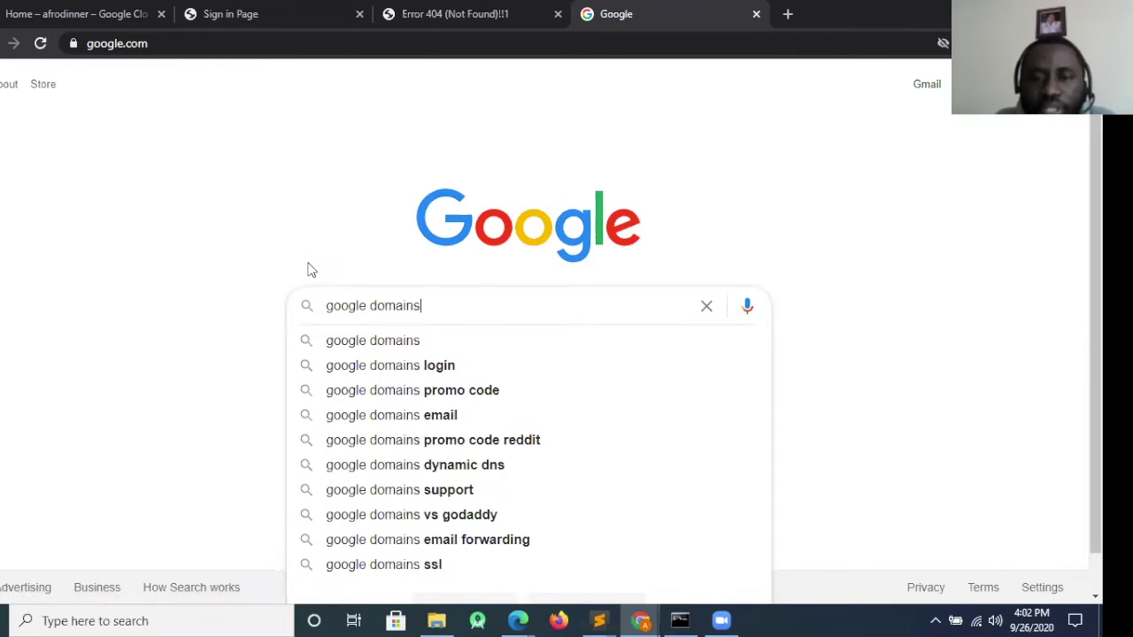
{"action": "key", "text": "Return"}
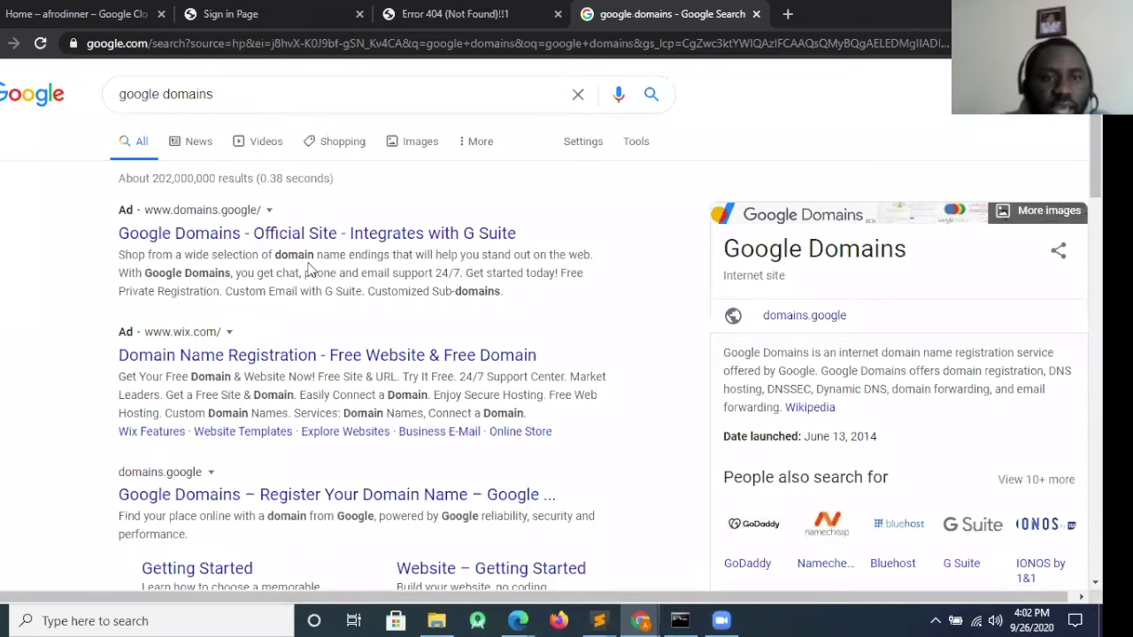
{"action": "left_click", "coordinate": [310, 234]}
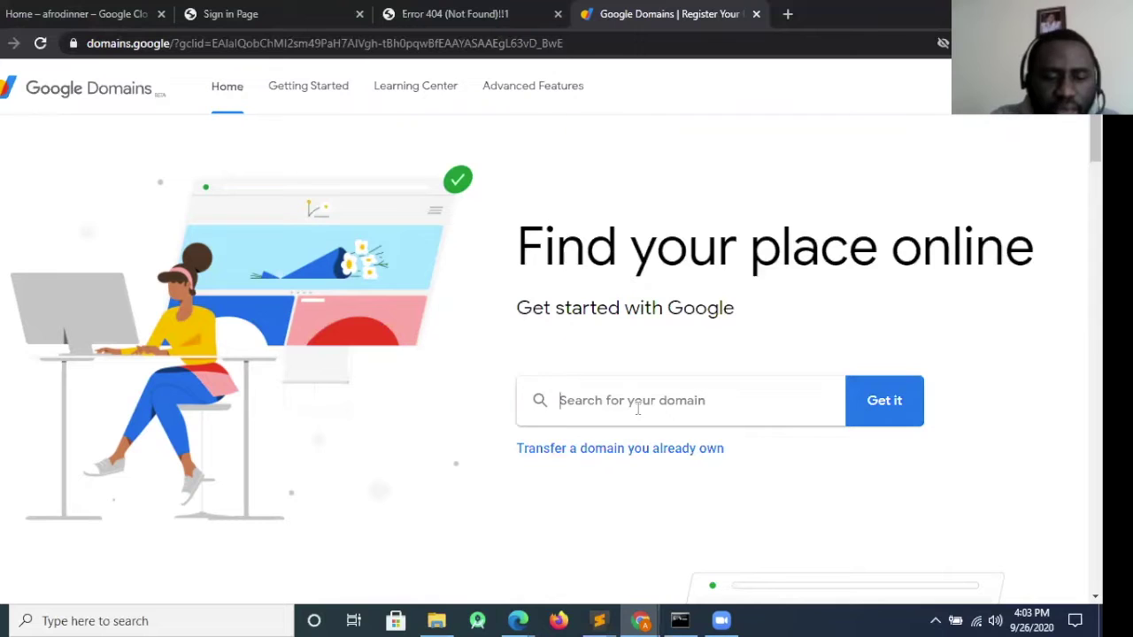
Search Google Domains for the name myfirstfoodapp, view its .com offer, and open the list of owned domains
{"action": "type", "text": "myfirstfoodapp"}
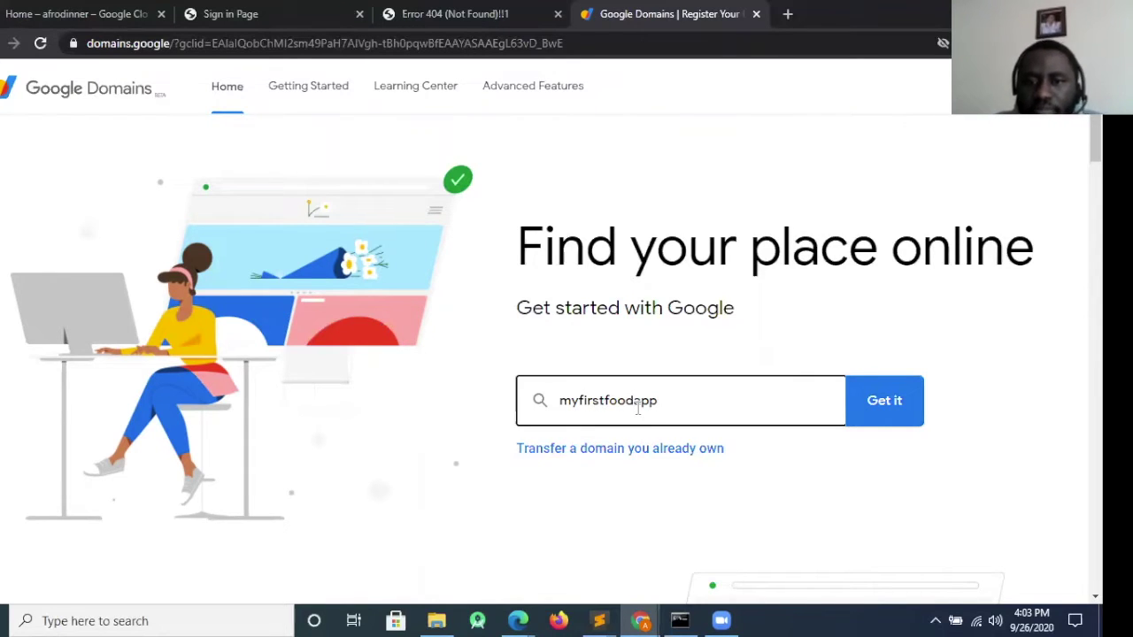
{"action": "left_click", "coordinate": [900, 405]}
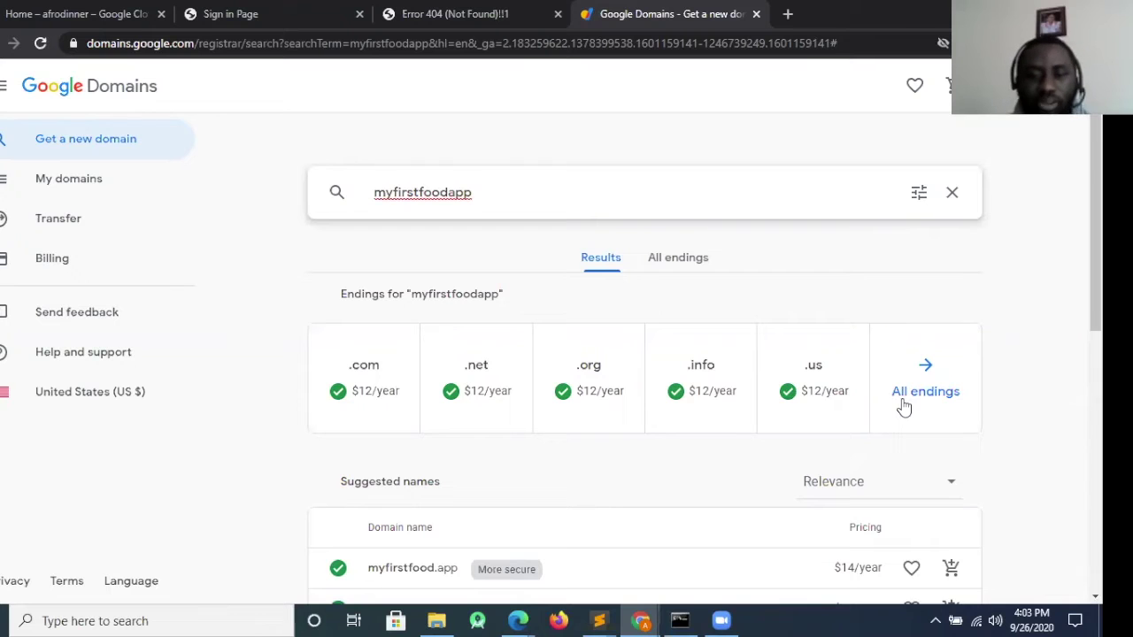
{"action": "left_click", "coordinate": [367, 379]}
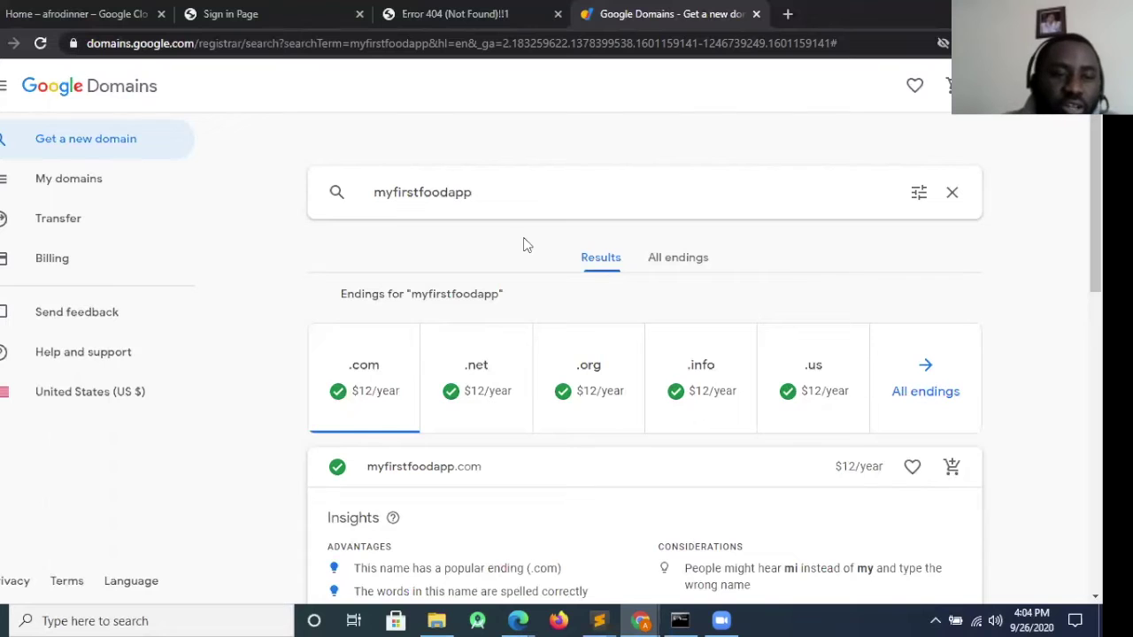
{"action": "left_click", "coordinate": [38, 180]}
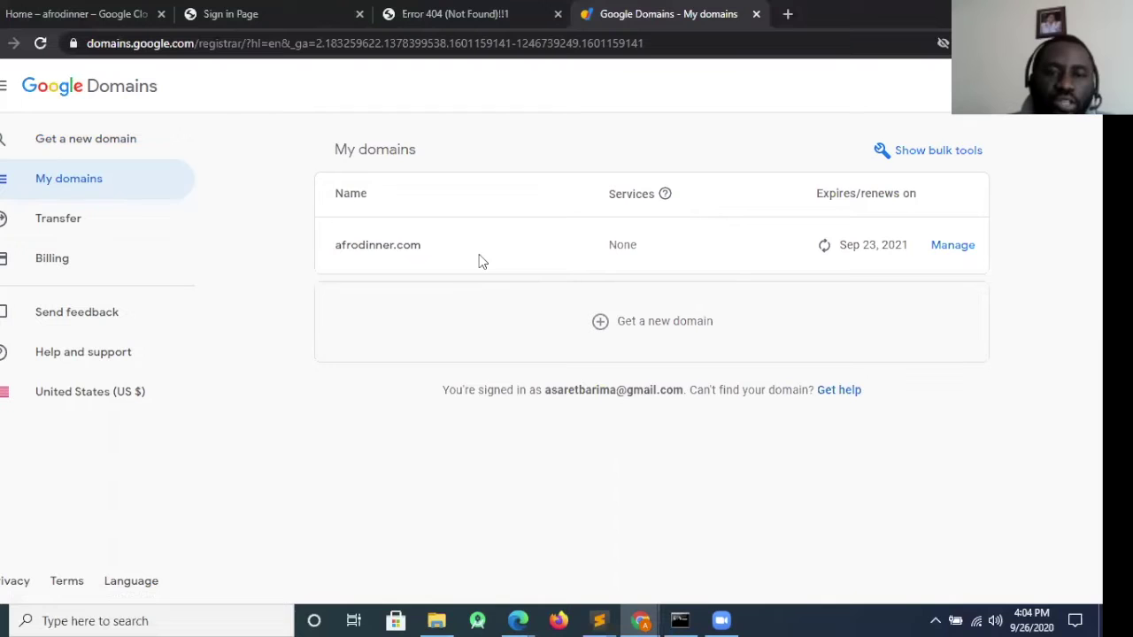
Switch to the afrodinner project in Google Cloud Platform and open the custom domains page of the App Engine settings
{"action": "left_click", "coordinate": [78, 12]}
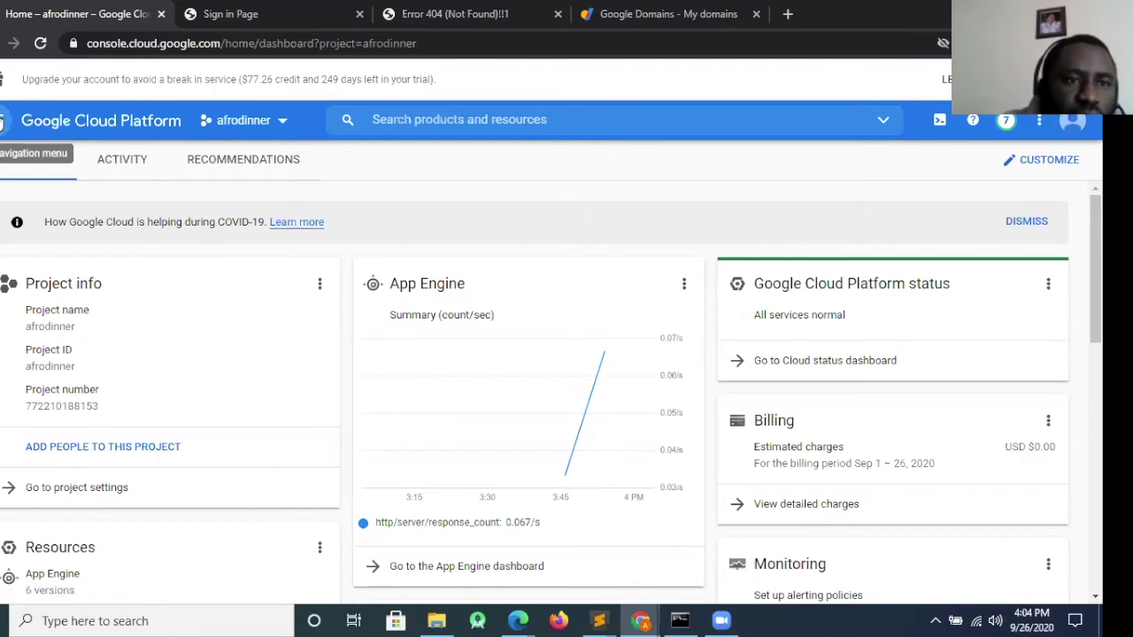
{"action": "left_click", "coordinate": [3, 120]}
{"action": "left_click_drag", "start_coordinate": [206, 282], "coordinate": [203, 312]}
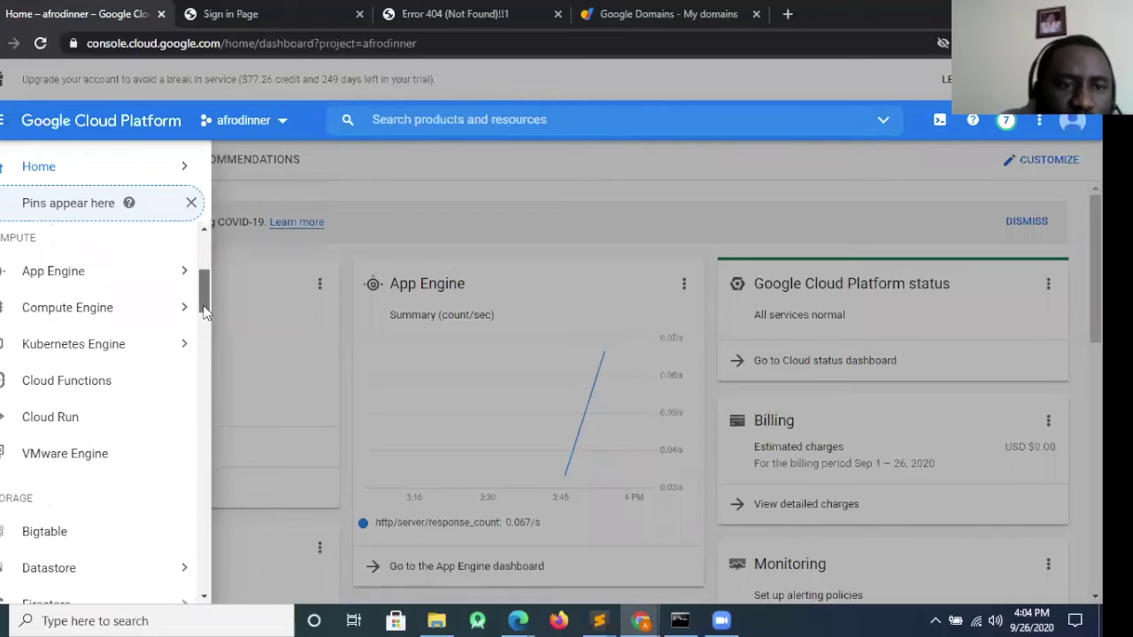
{"action": "mouse_move", "coordinate": [187, 278]}
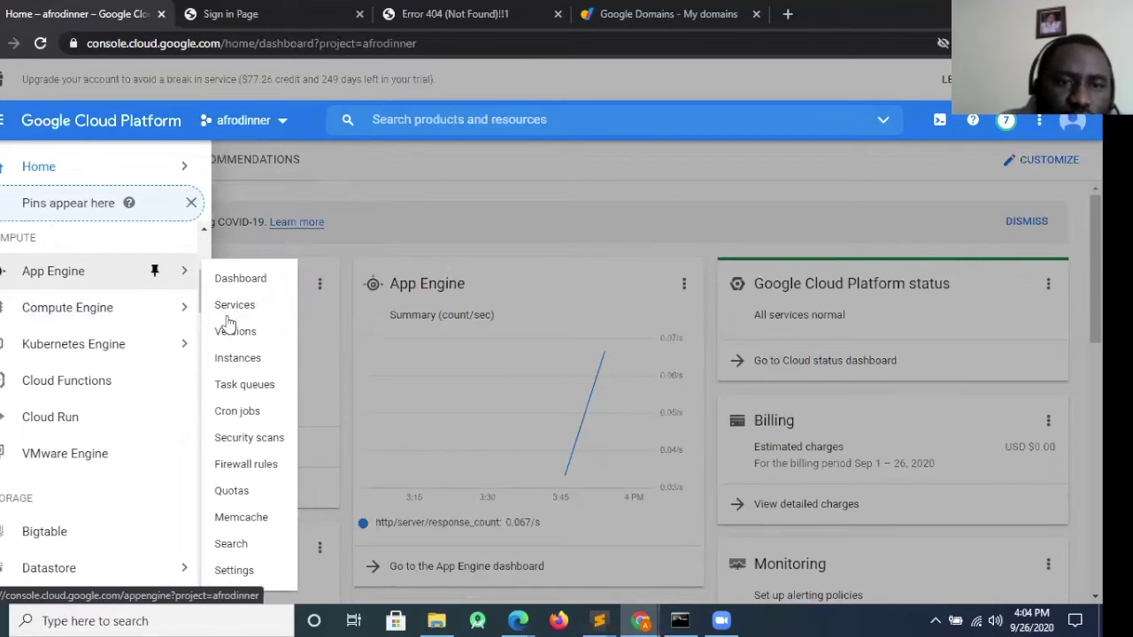
{"action": "left_click", "coordinate": [235, 571]}
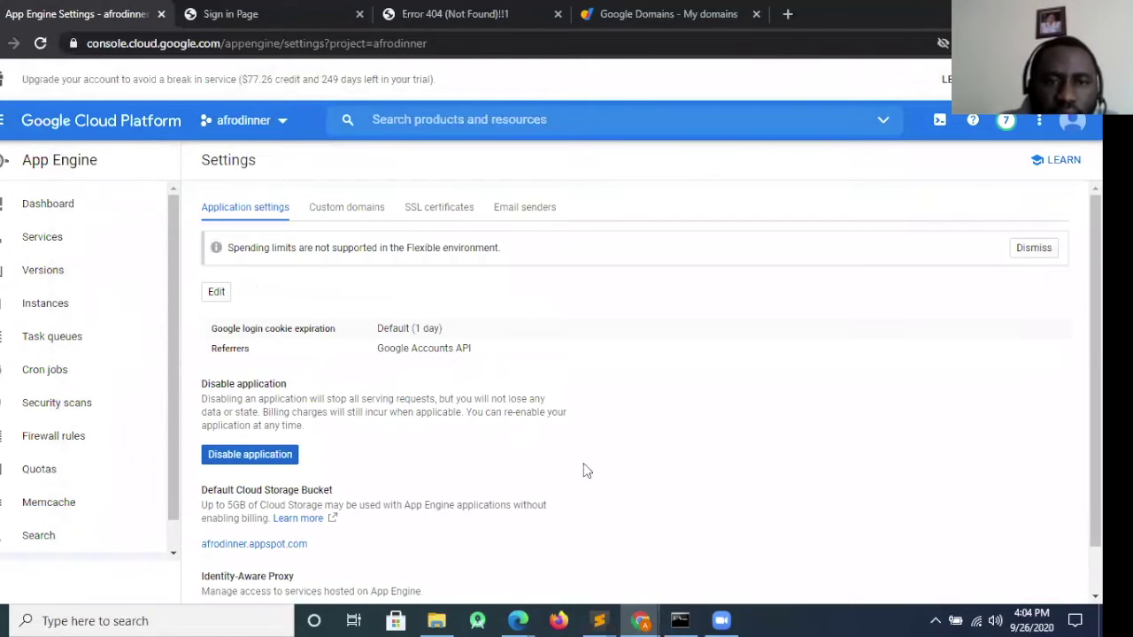
{"action": "left_click", "coordinate": [345, 211]}
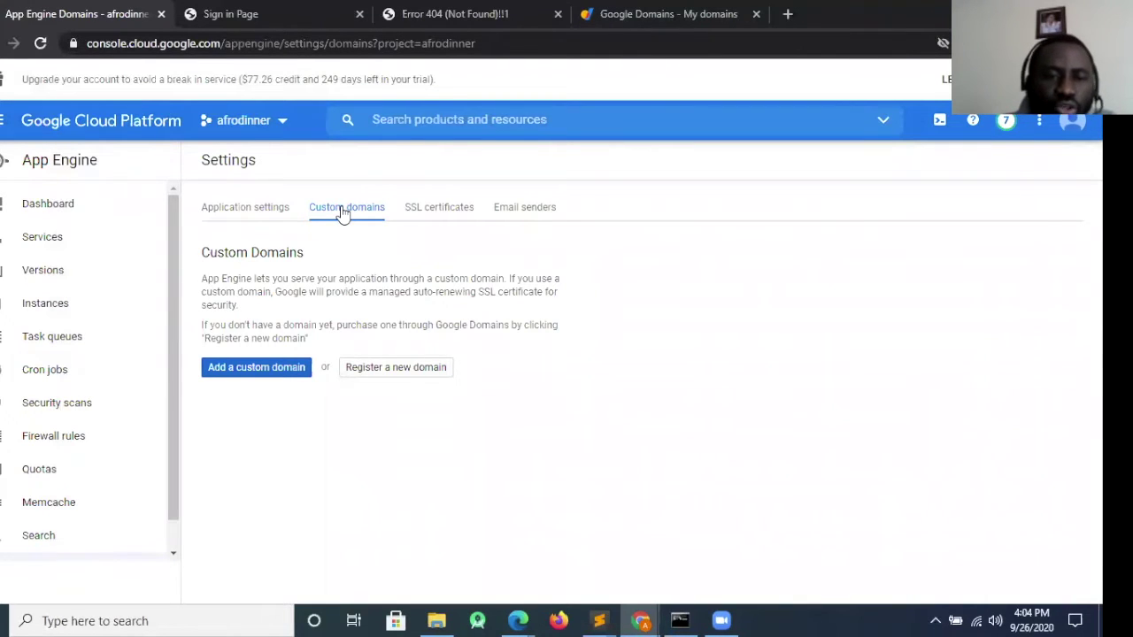
{"action": "left_click", "coordinate": [248, 368]}
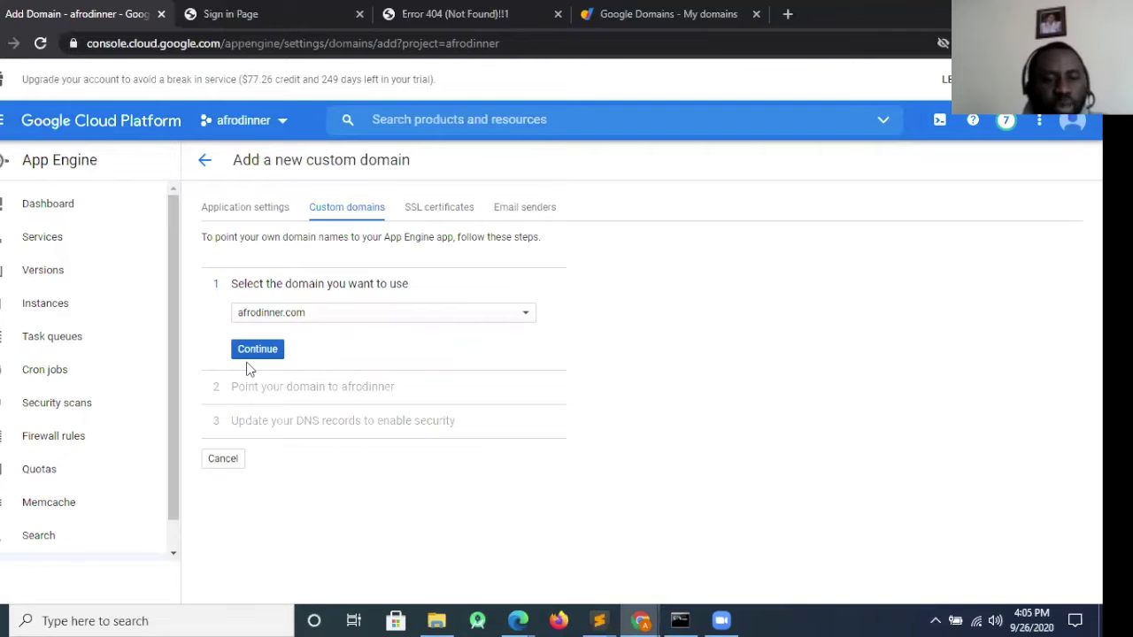
{"action": "left_click", "coordinate": [264, 352]}
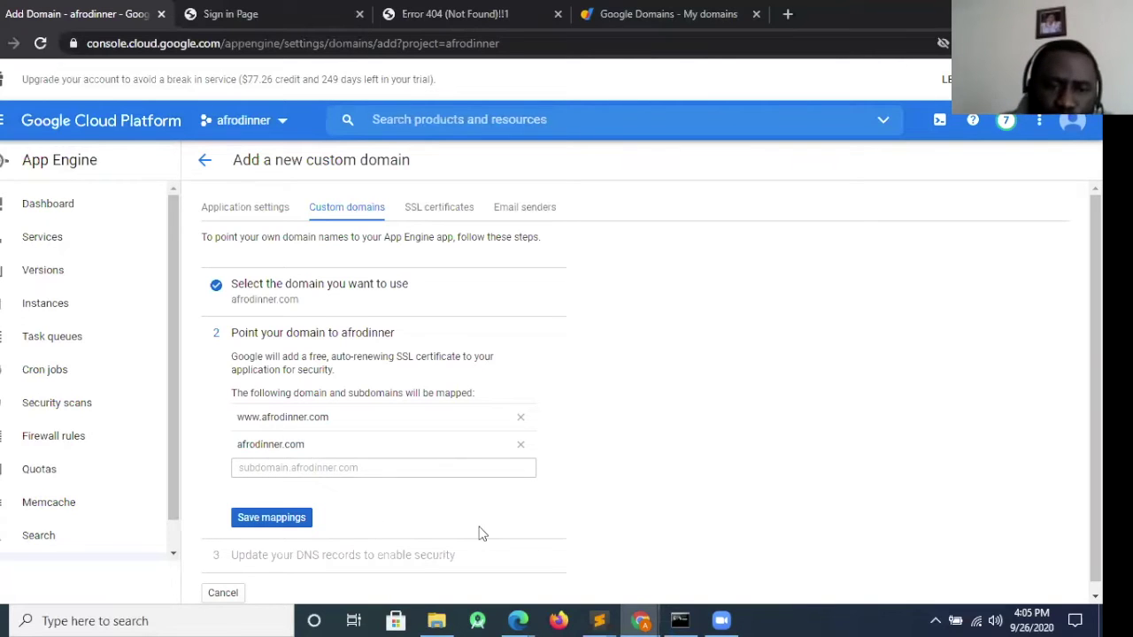
{"action": "left_click", "coordinate": [268, 520]}
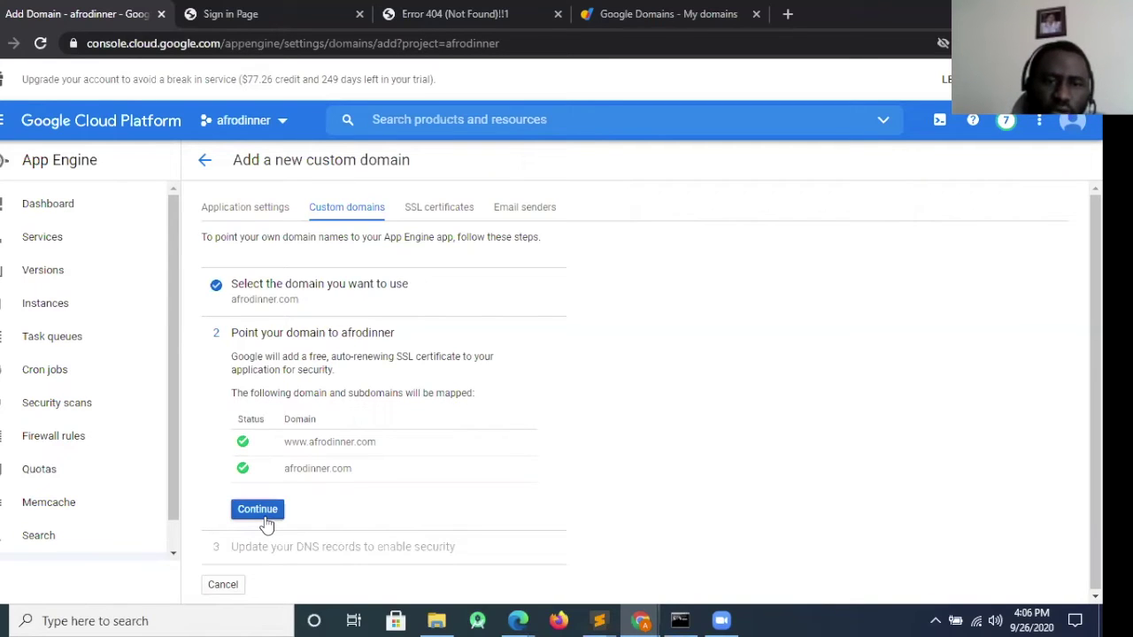
{"action": "left_click", "coordinate": [270, 512]}
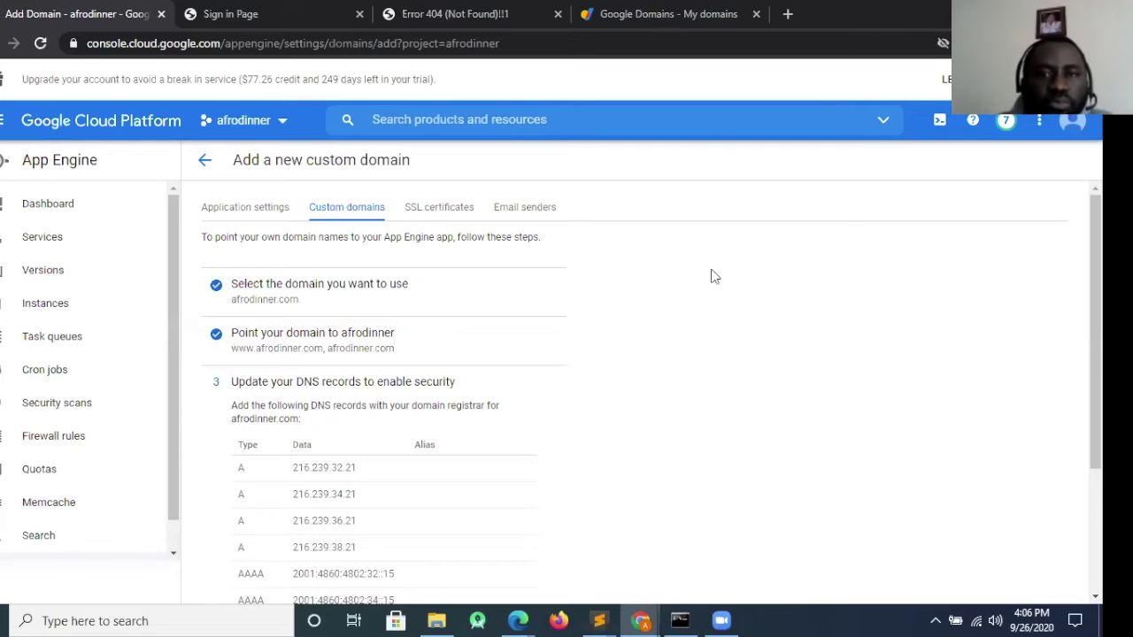
Switch to Google Domains and open the custom resource records in the DNS settings of afrodinner.com
{"action": "left_click", "coordinate": [708, 14]}
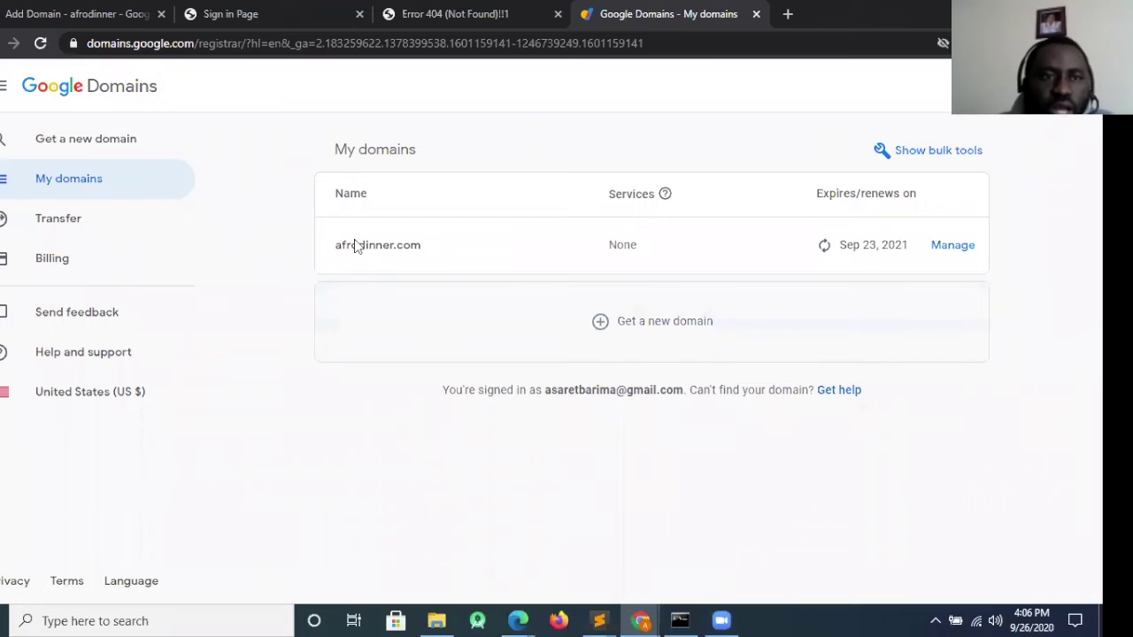
{"action": "left_click", "coordinate": [371, 255]}
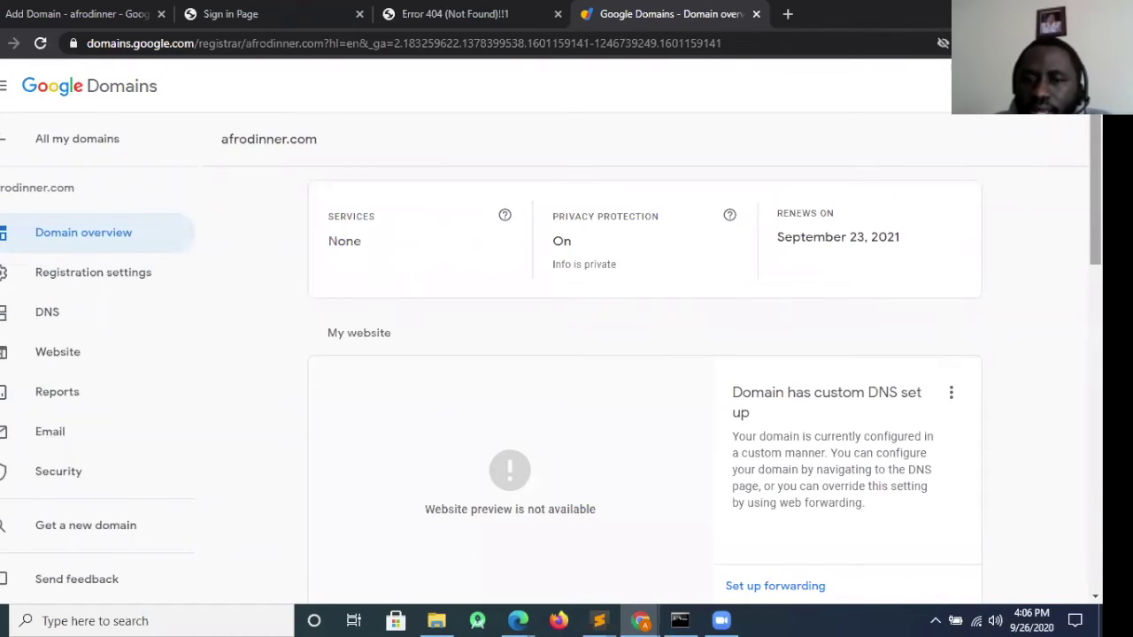
{"action": "scroll", "coordinate": [652, 363], "scroll_direction": "down", "scroll_amount": 4}
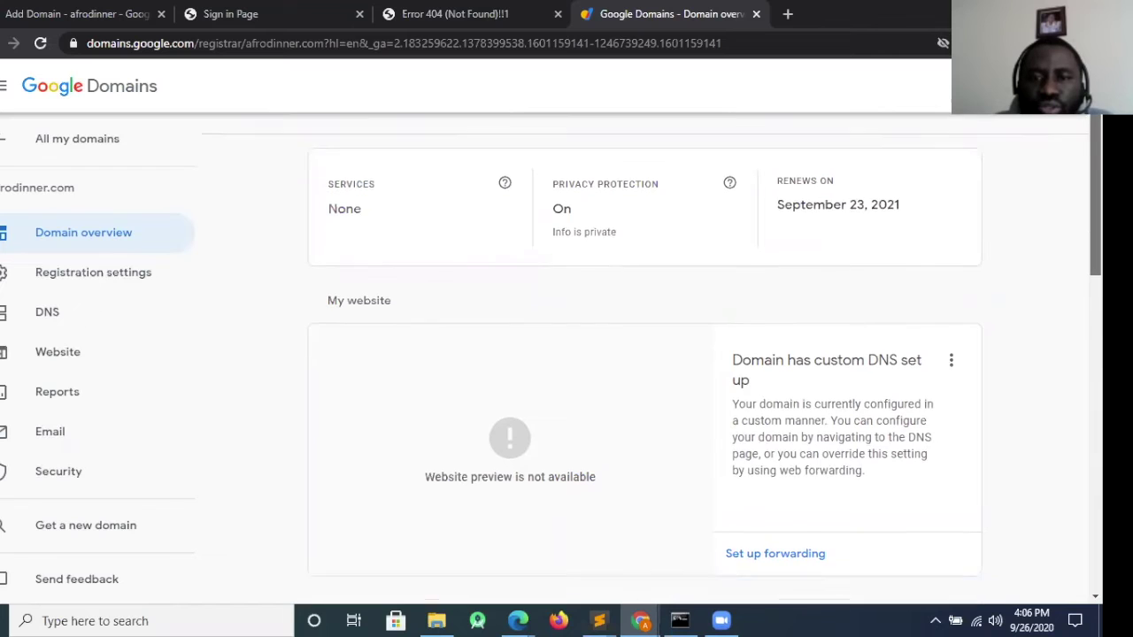
{"action": "scroll", "coordinate": [468, 291], "scroll_direction": "up", "scroll_amount": 1}
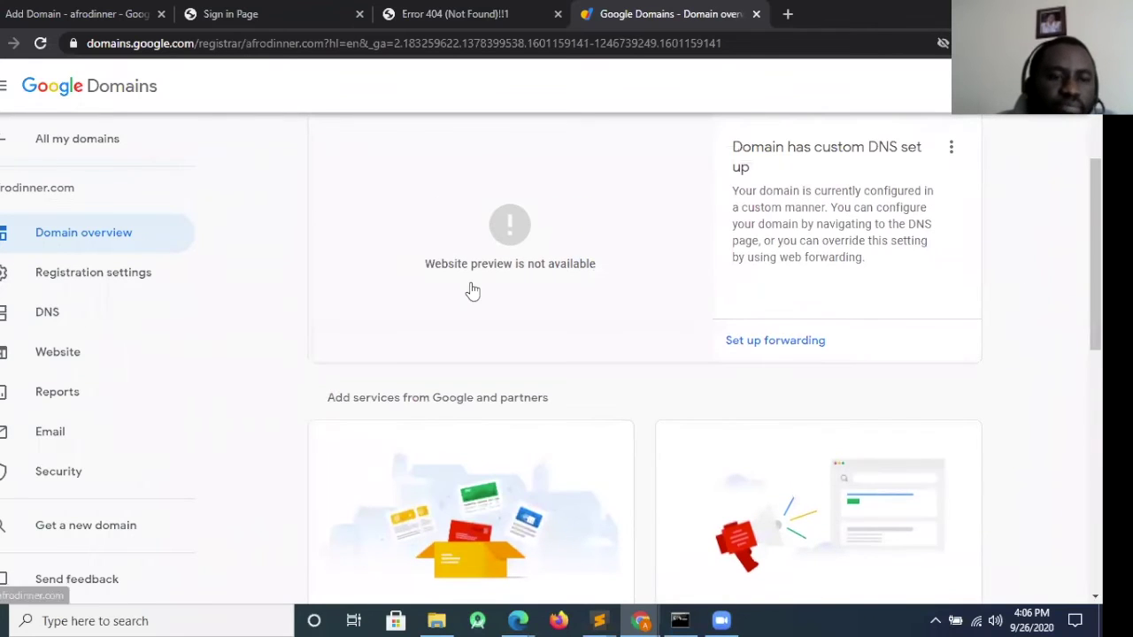
{"action": "left_click", "coordinate": [69, 324]}
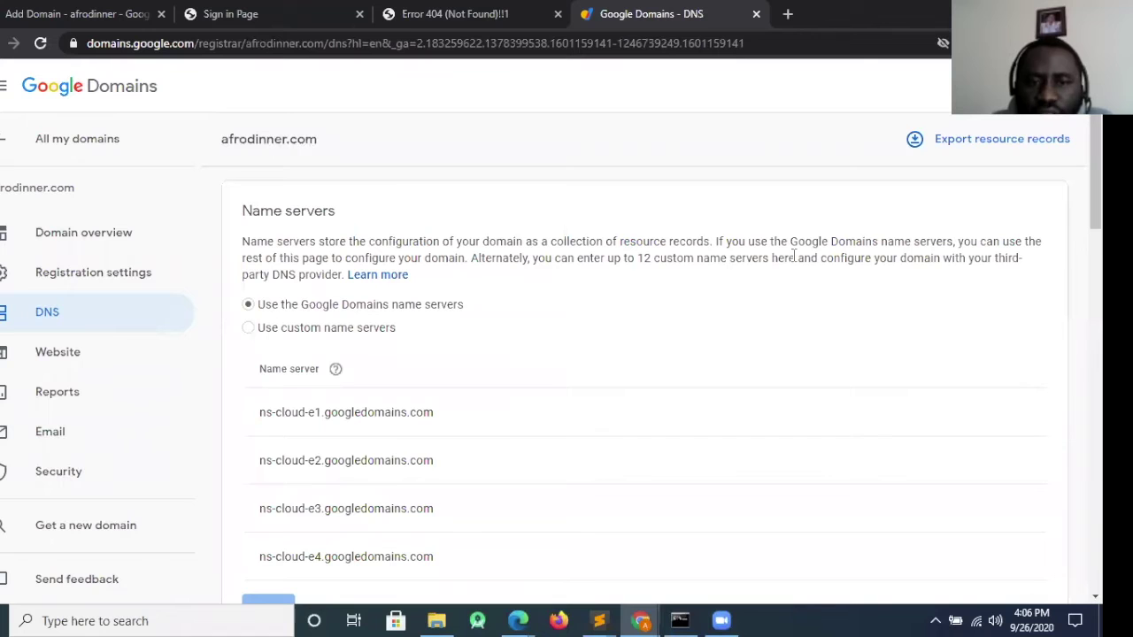
{"action": "scroll", "coordinate": [1096, 186], "scroll_direction": "down", "scroll_amount": 1}
{"action": "scroll", "coordinate": [644, 359], "scroll_direction": "down", "scroll_amount": 4}
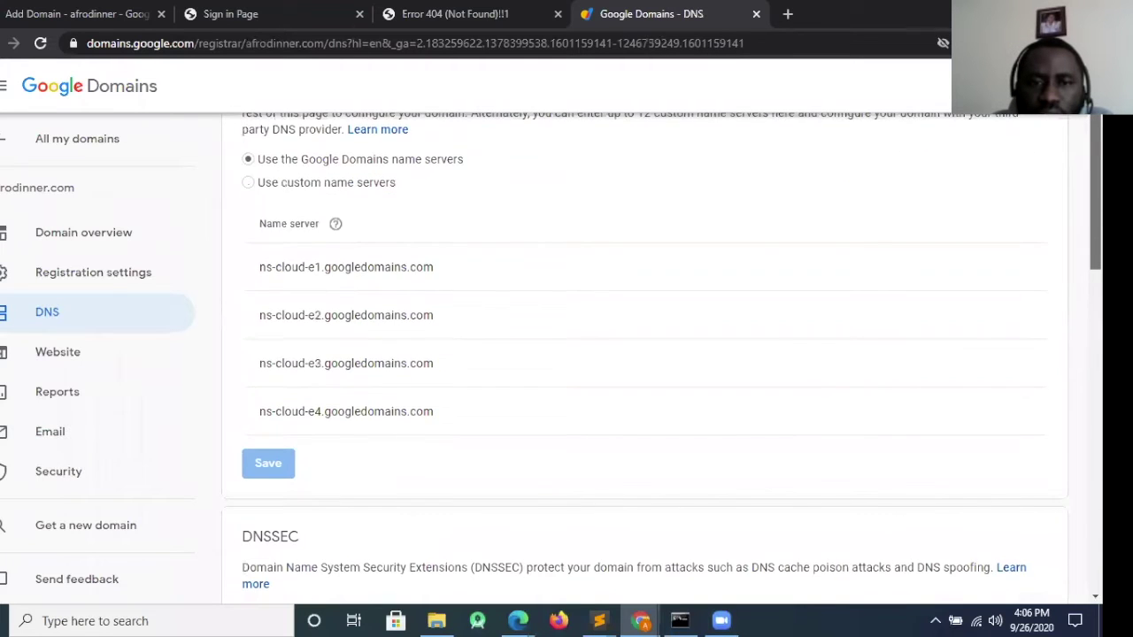
{"action": "scroll", "coordinate": [645, 359], "scroll_direction": "down", "scroll_amount": 5}
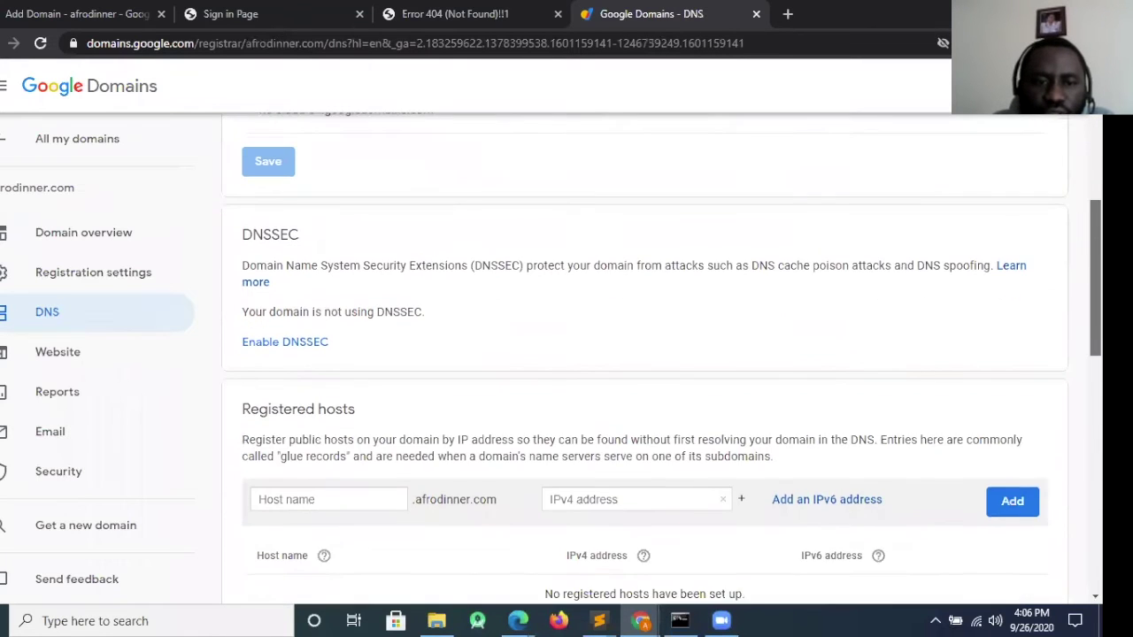
{"action": "scroll", "coordinate": [644, 358], "scroll_direction": "down", "scroll_amount": 4}
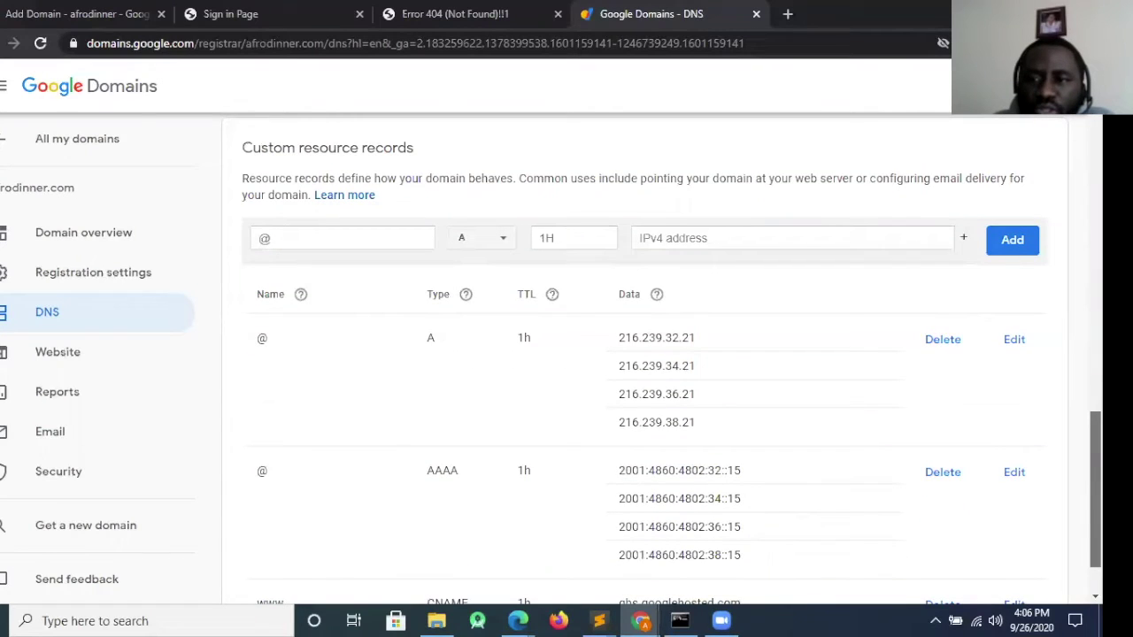
{"action": "scroll", "coordinate": [644, 359], "scroll_direction": "down", "scroll_amount": 1}
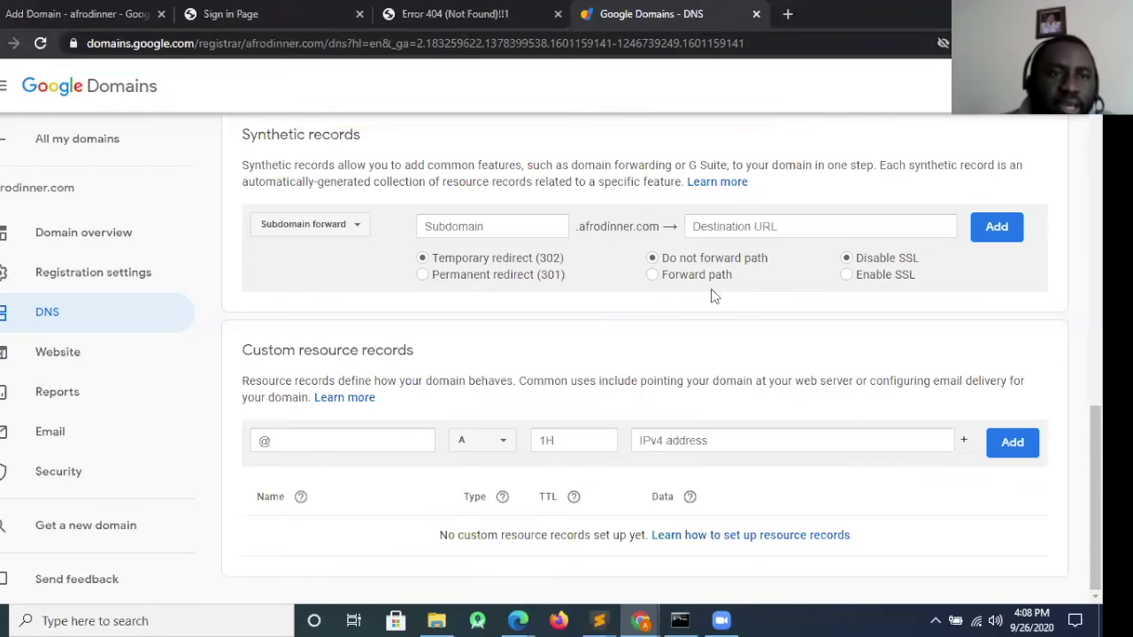
Copy the first A record address, 216.239.32.21, from Google Cloud into the IPv4 address of a new custom resource record in Google Domains
{"action": "left_click", "coordinate": [97, 11]}
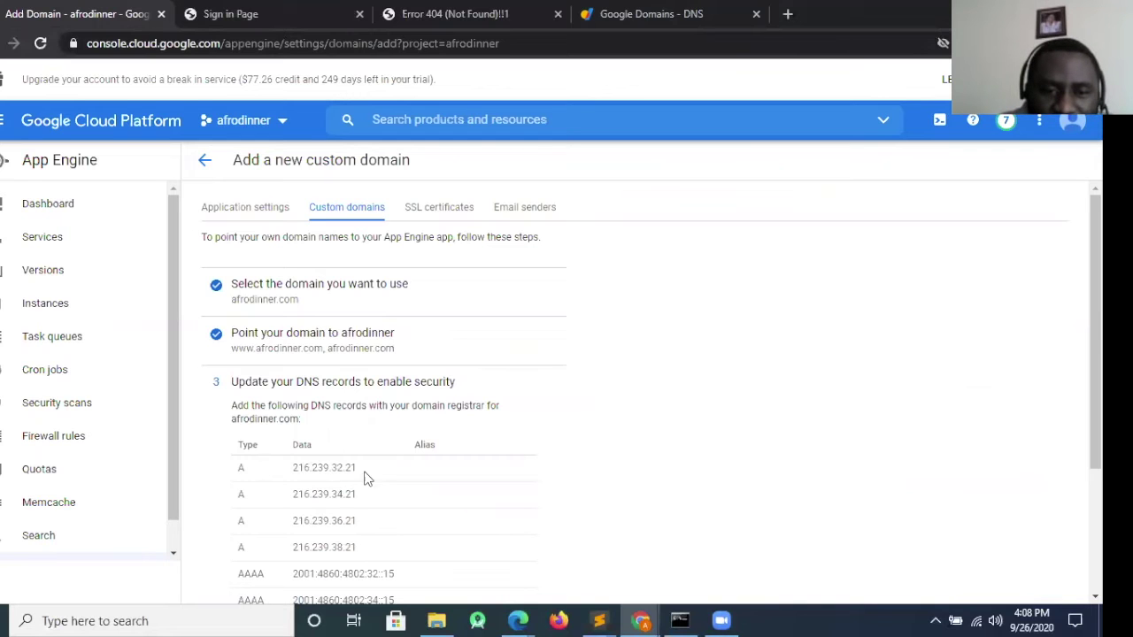
{"action": "left_click_drag", "start_coordinate": [352, 470], "coordinate": [295, 468]}
{"action": "key", "text": "ctrl+c"}
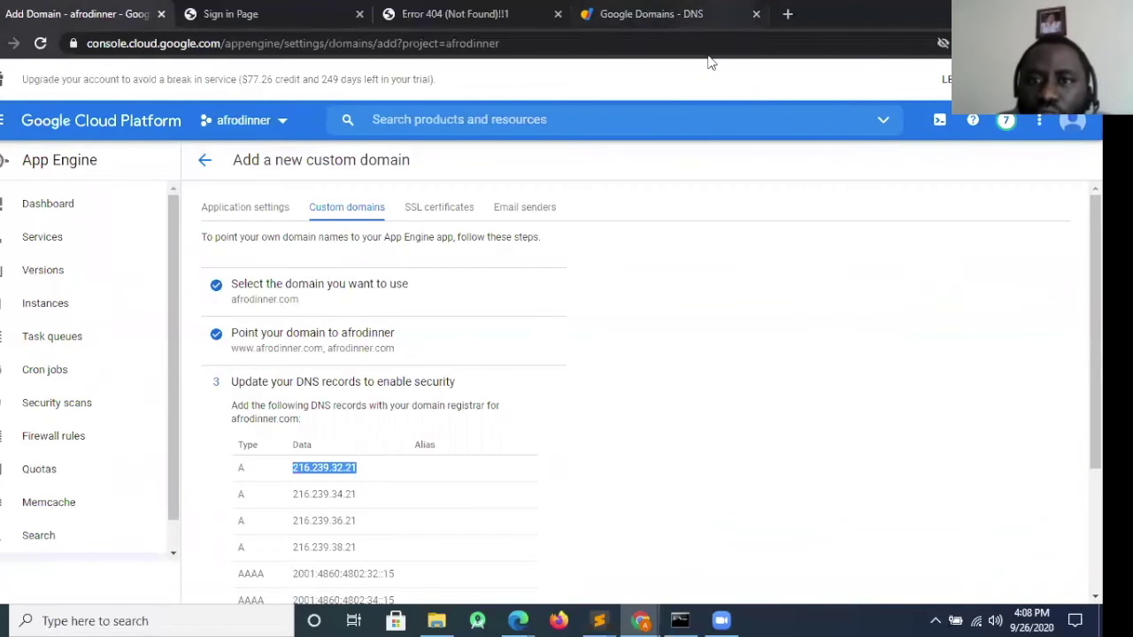
{"action": "left_click", "coordinate": [708, 14]}
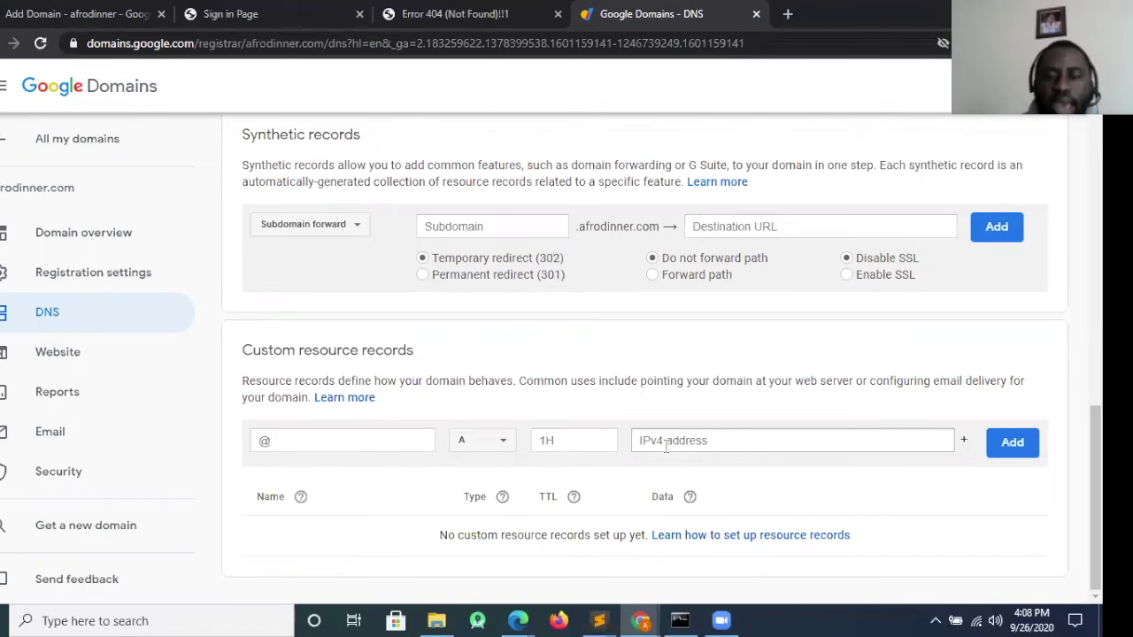
{"action": "left_click", "coordinate": [701, 445]}
{"action": "key", "text": "ctrl+v"}
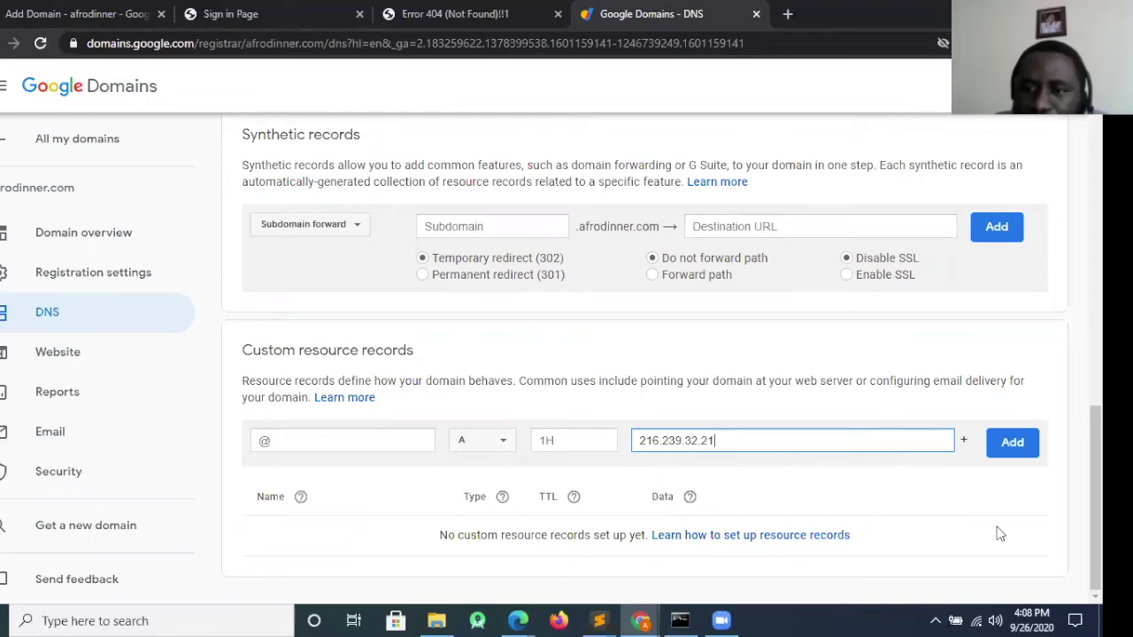
Add 216.239.34.21 and 216.239.36.21 as the second and third IPv4 addresses of the new A record
{"action": "left_click", "coordinate": [965, 445]}
{"action": "key", "text": "ctrl+v"}
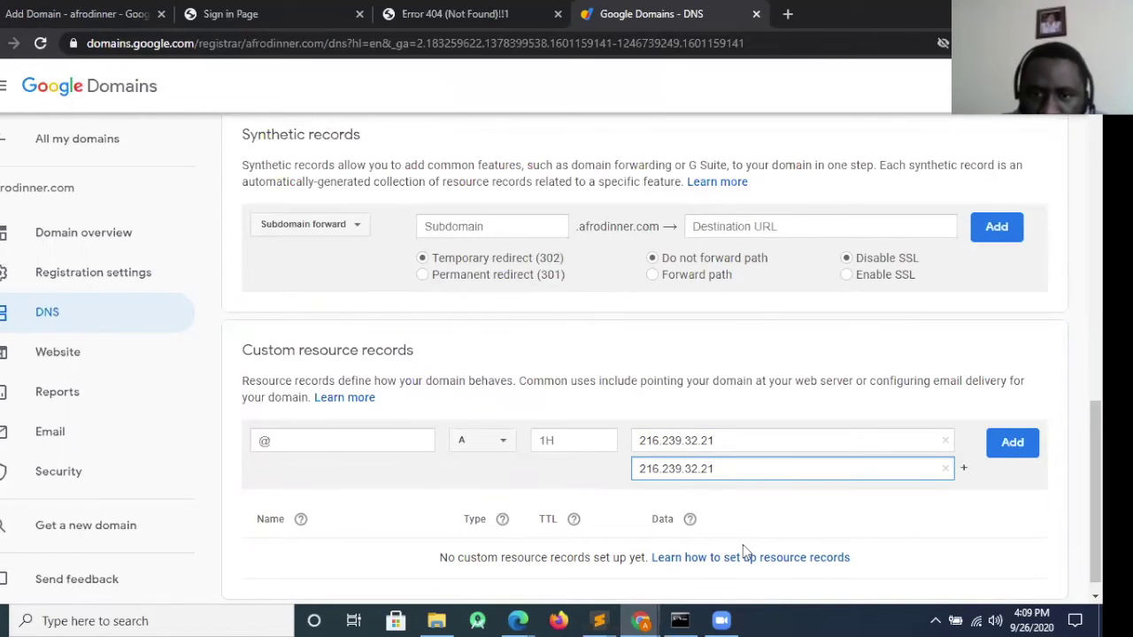
{"action": "key", "text": "BackSpace"}
{"action": "type", "text": "4"}
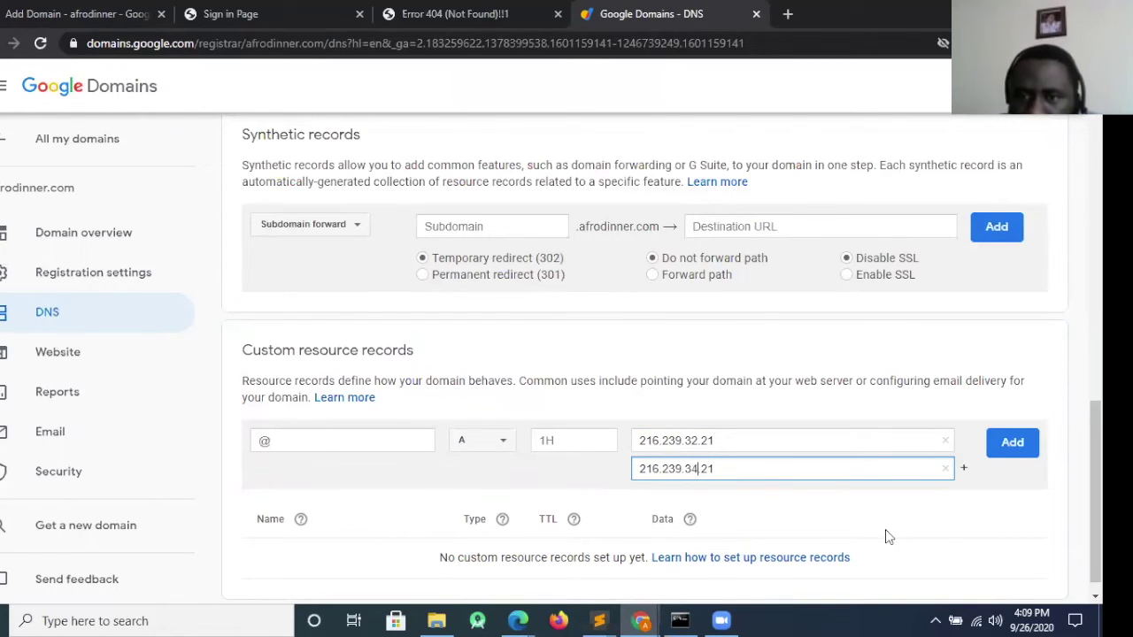
{"action": "left_click", "coordinate": [964, 471]}
{"action": "key", "text": "ctrl+v"}
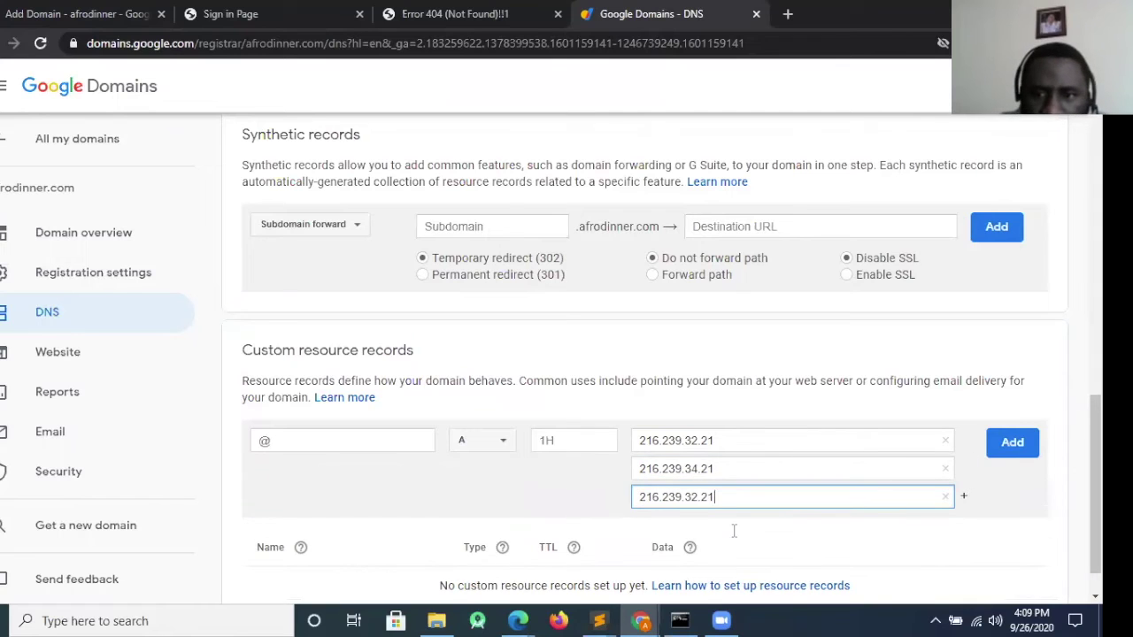
{"action": "left_click", "coordinate": [699, 498]}
{"action": "key", "text": "BackSpace"}
{"action": "type", "text": "6"}
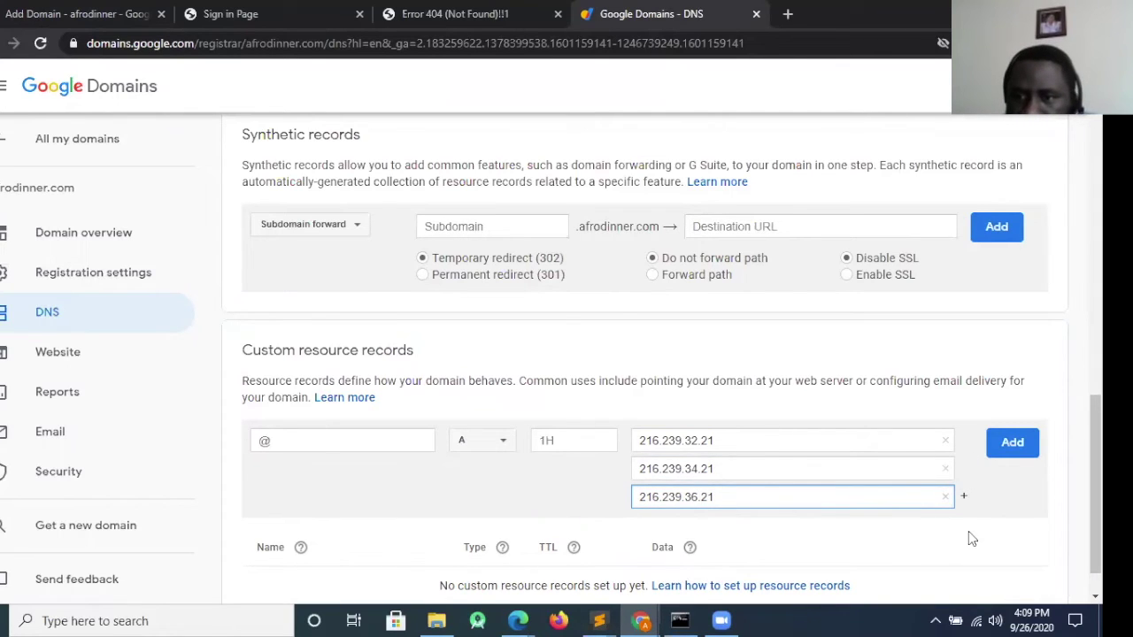
Add 216.239.38.21 as the fourth IPv4 address and save the A record to the domain's custom resource records
{"action": "left_click", "coordinate": [967, 499]}
{"action": "key", "text": "ctrl+v"}
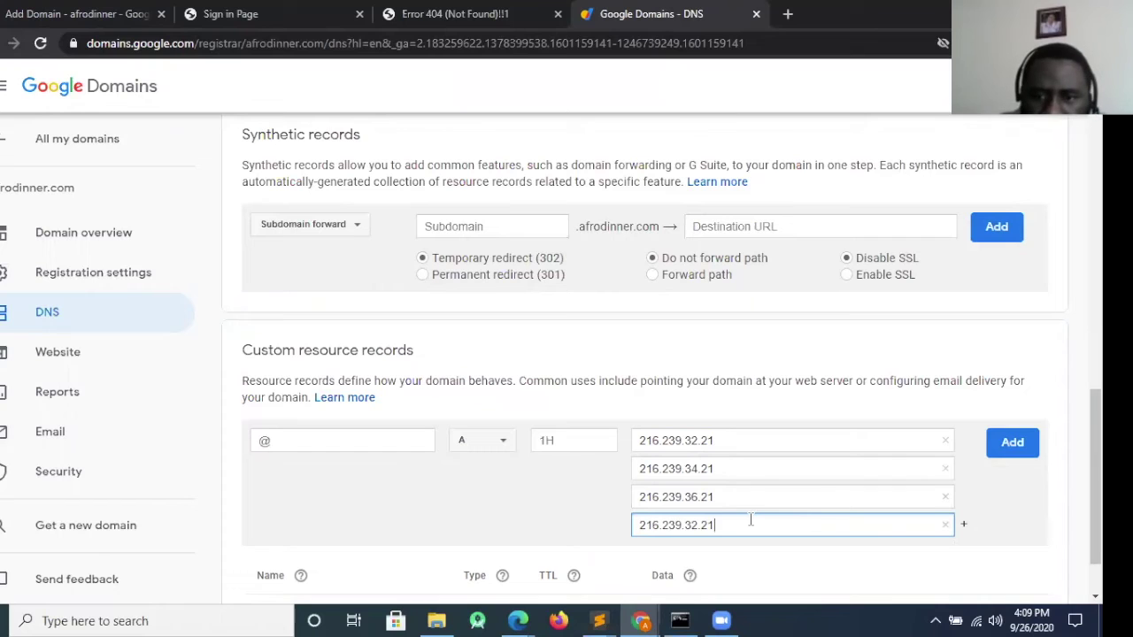
{"action": "left_click", "coordinate": [697, 525]}
{"action": "key", "text": "BackSpace"}
{"action": "type", "text": "8"}
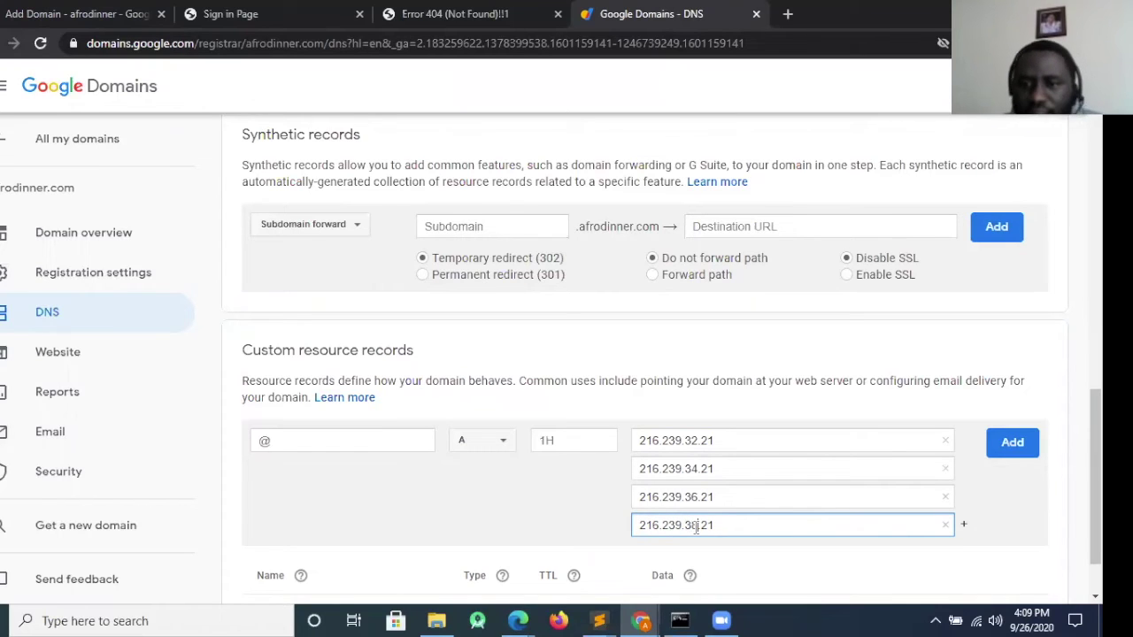
{"action": "left_click", "coordinate": [1013, 449]}
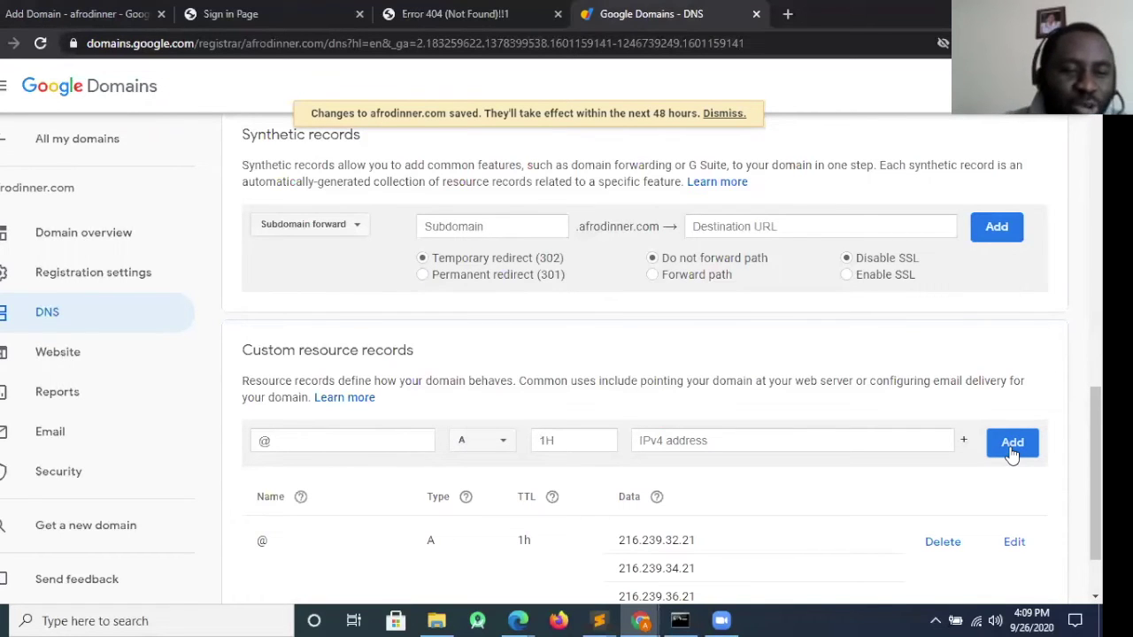
{"action": "scroll", "coordinate": [1096, 478], "scroll_direction": "down", "scroll_amount": 1}
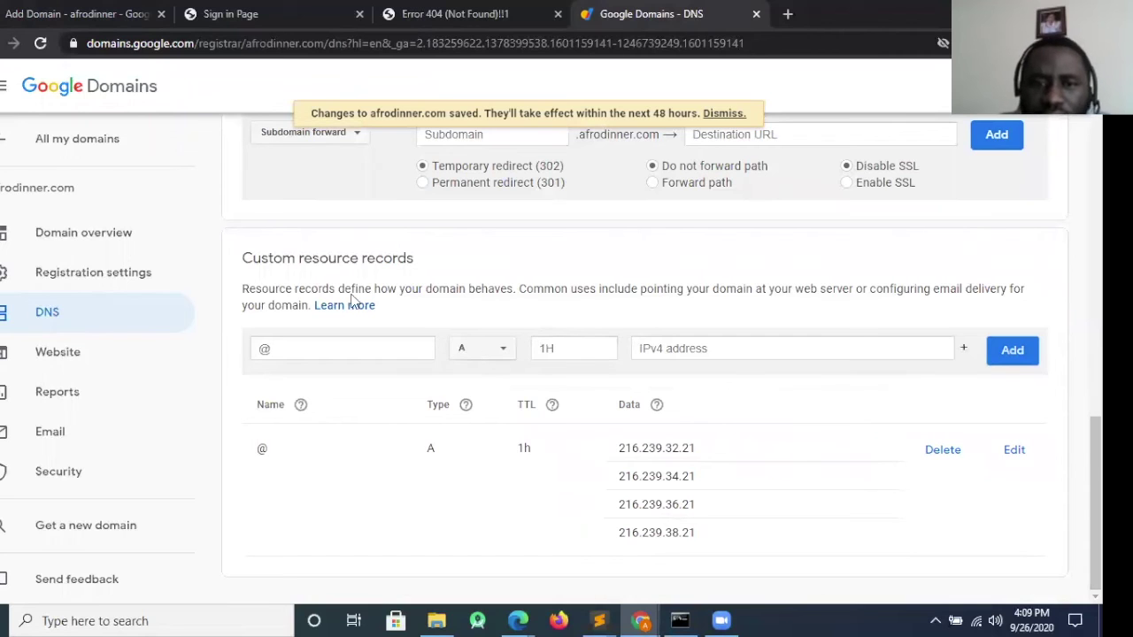
Copy the AAAA address 2001:4860:4802:32::15 from Google Cloud into a new custom resource record of type AAAA in Google Domains
{"action": "left_click", "coordinate": [96, 10]}
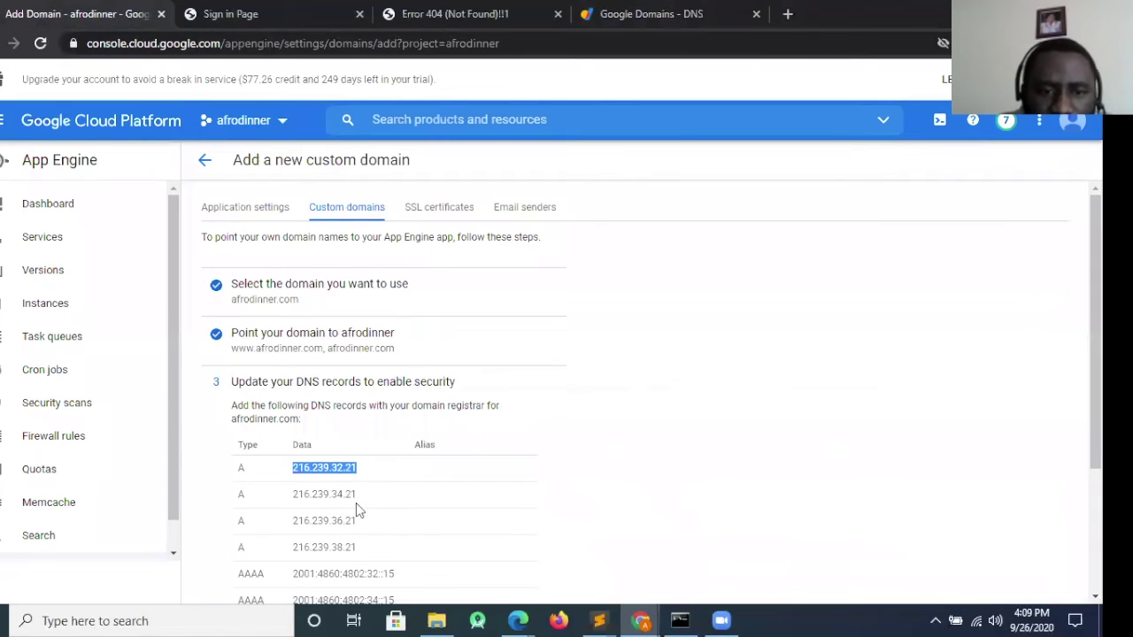
{"action": "scroll", "coordinate": [1096, 398], "scroll_direction": "down", "scroll_amount": 2}
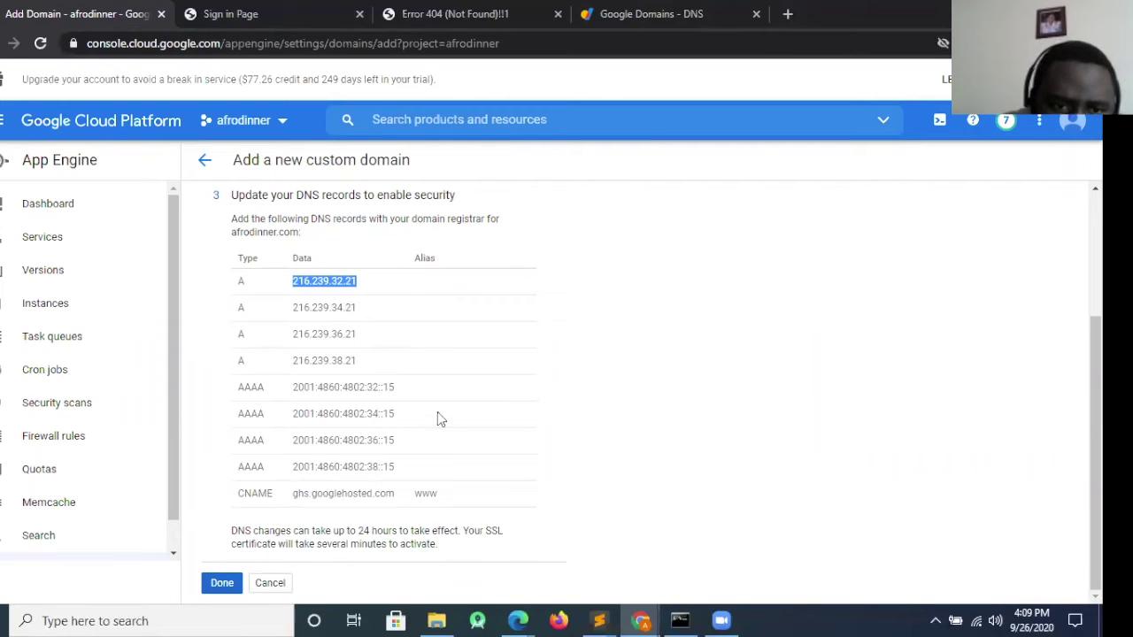
{"action": "left_click_drag", "start_coordinate": [405, 391], "coordinate": [293, 388]}
{"action": "key", "text": "ctrl+c"}
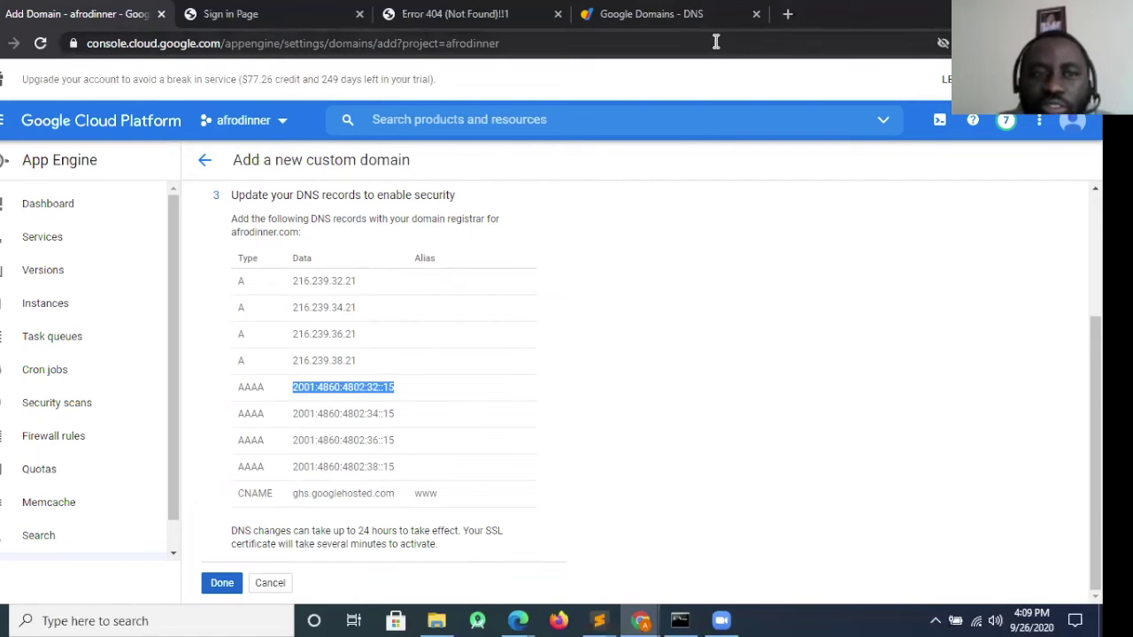
{"action": "left_click", "coordinate": [708, 14]}
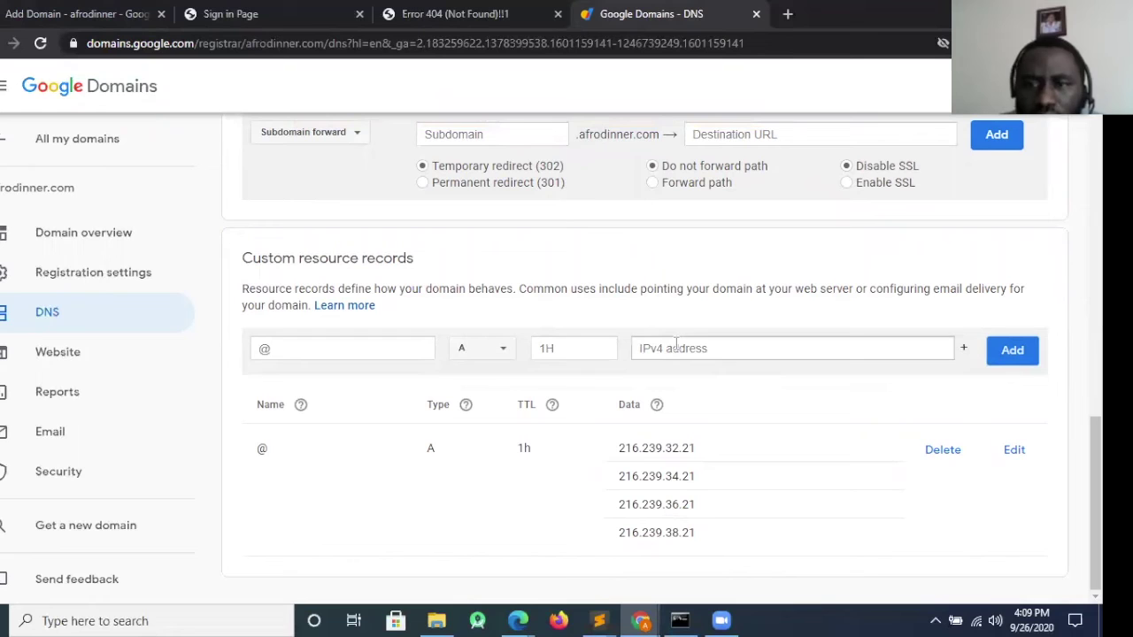
{"action": "left_click", "coordinate": [494, 356]}
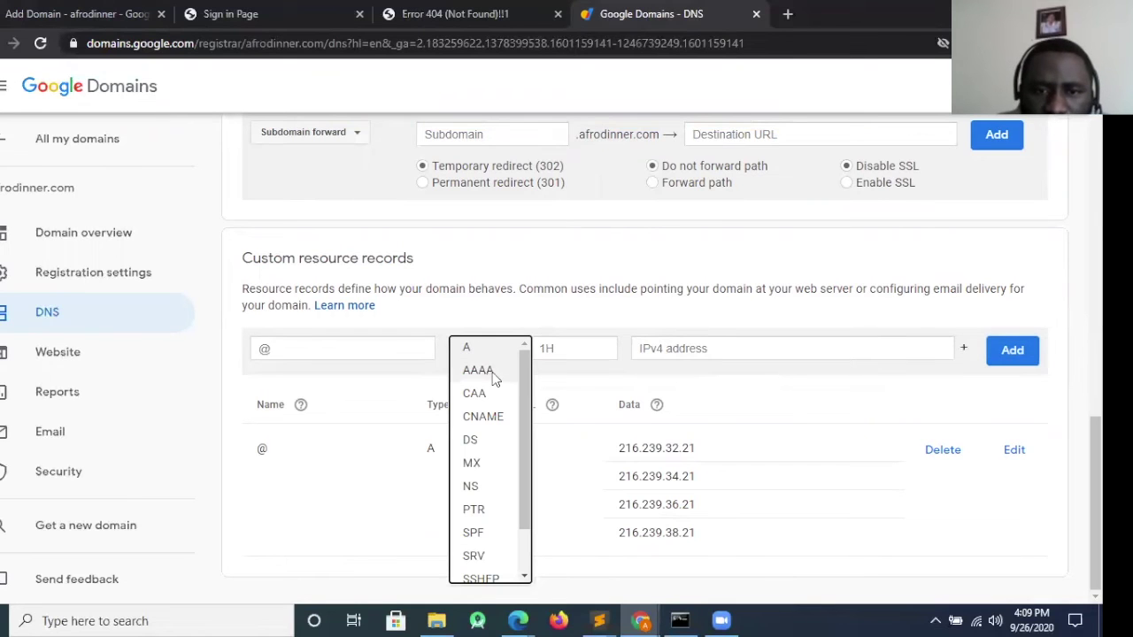
{"action": "left_click", "coordinate": [492, 373]}
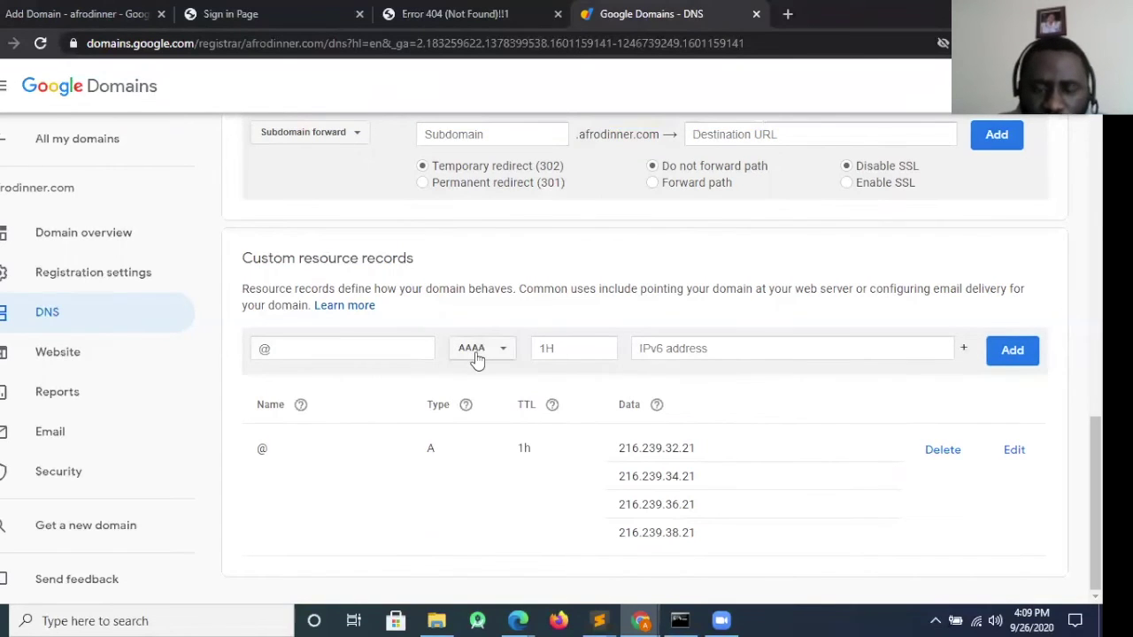
{"action": "left_click", "coordinate": [695, 349]}
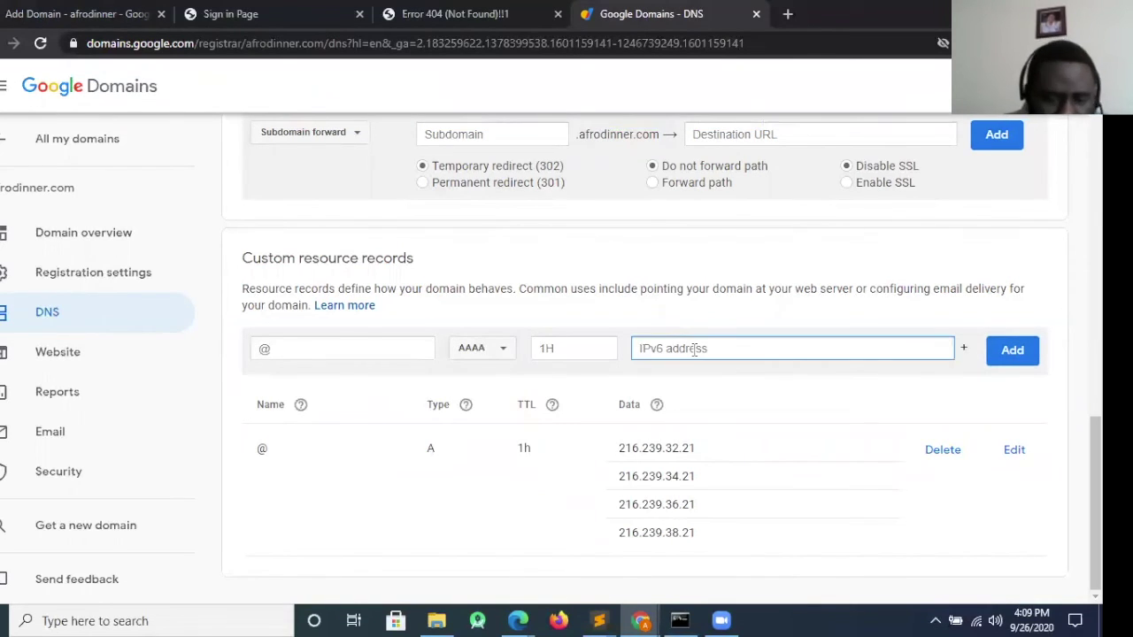
{"action": "key", "text": "ctrl+v"}
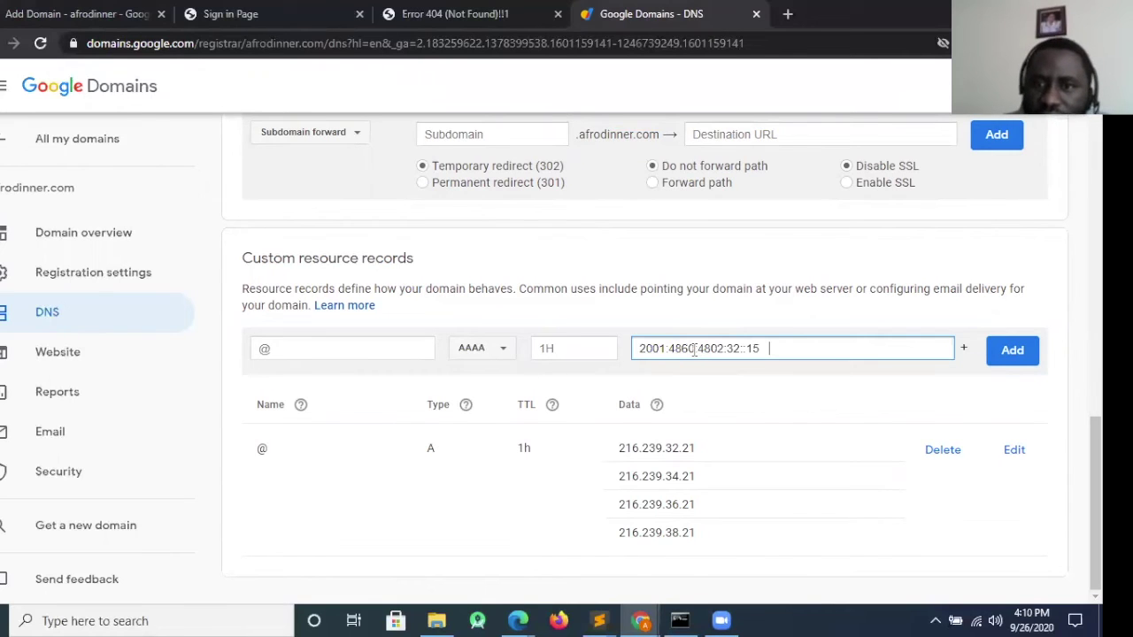
Add 2001:4860:4802:34::15 and 2001:4860:4802:36::15 as the second and third IPv6 addresses of the AAAA record
{"action": "left_click", "coordinate": [963, 350]}
{"action": "key", "text": "ctrl+v"}
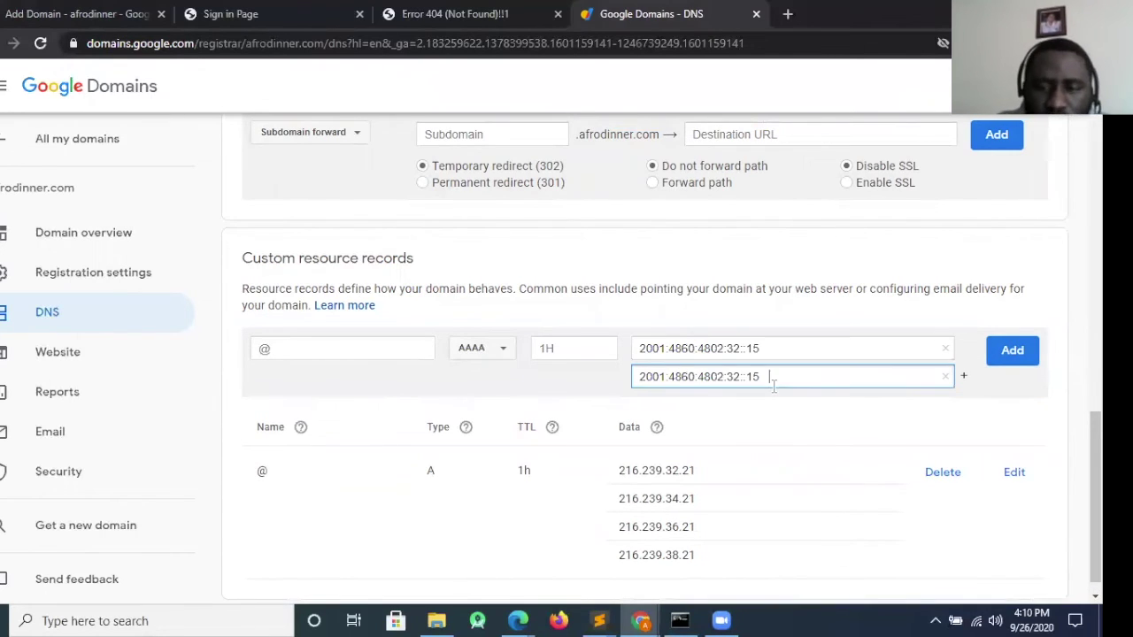
{"action": "left_click", "coordinate": [741, 377]}
{"action": "key", "text": "BackSpace"}
{"action": "type", "text": "4"}
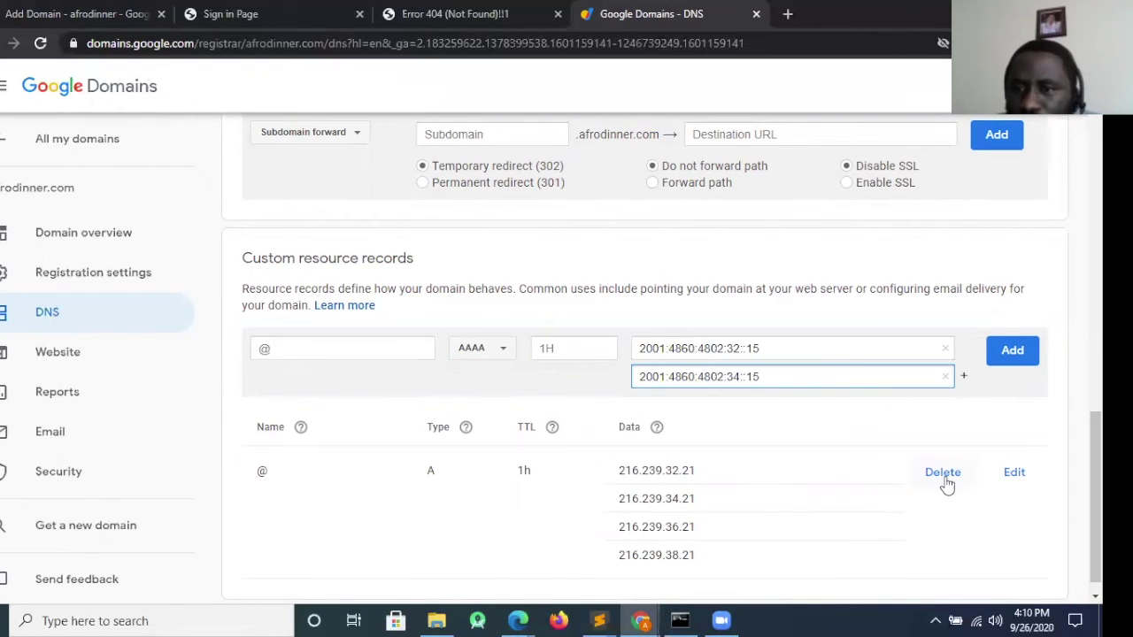
{"action": "left_click", "coordinate": [963, 376]}
{"action": "key", "text": "ctrl+v"}
{"action": "left_click", "coordinate": [737, 405]}
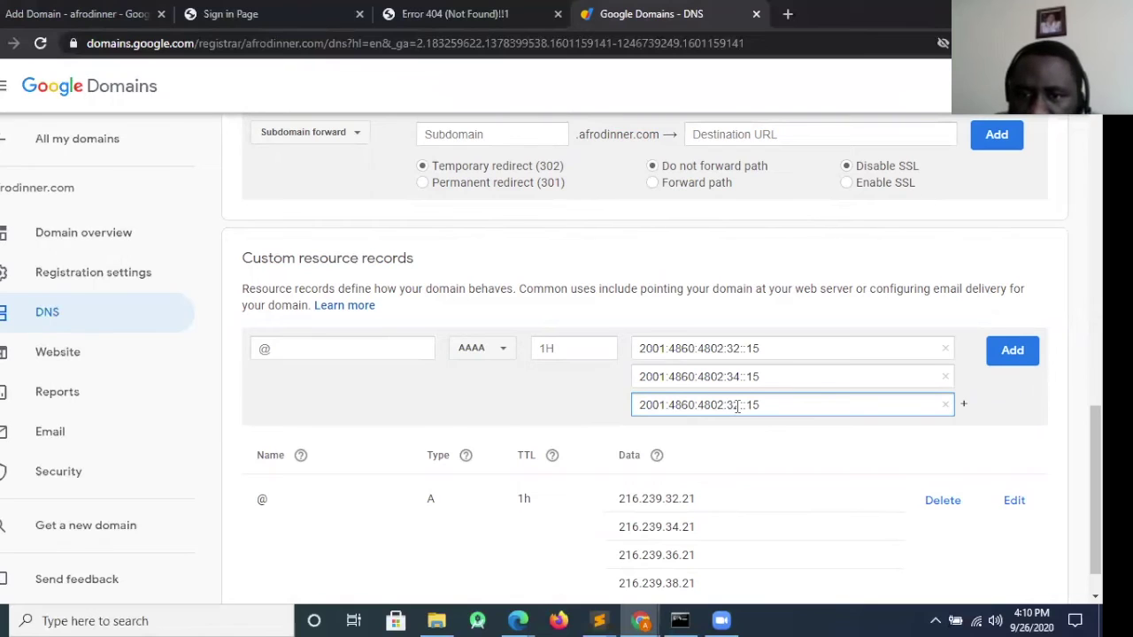
{"action": "key", "text": "BackSpace"}
{"action": "type", "text": "6"}
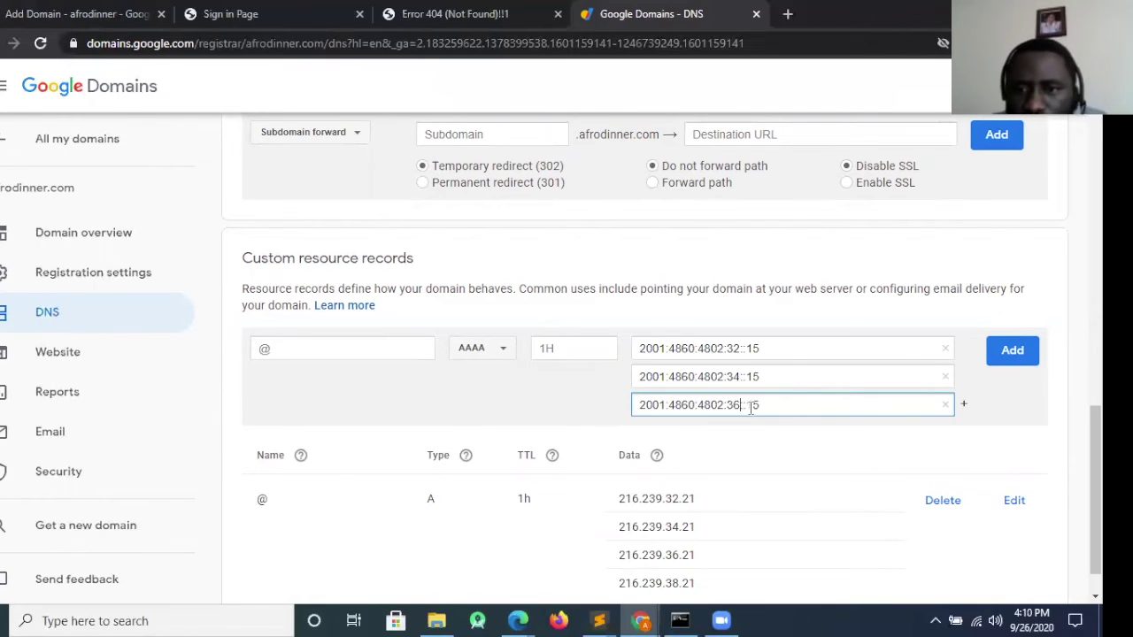
Add 2001:4860:4802:38::15 as the fourth IPv6 address and save the AAAA record
{"action": "left_click", "coordinate": [963, 406]}
{"action": "key", "text": "ctrl+v"}
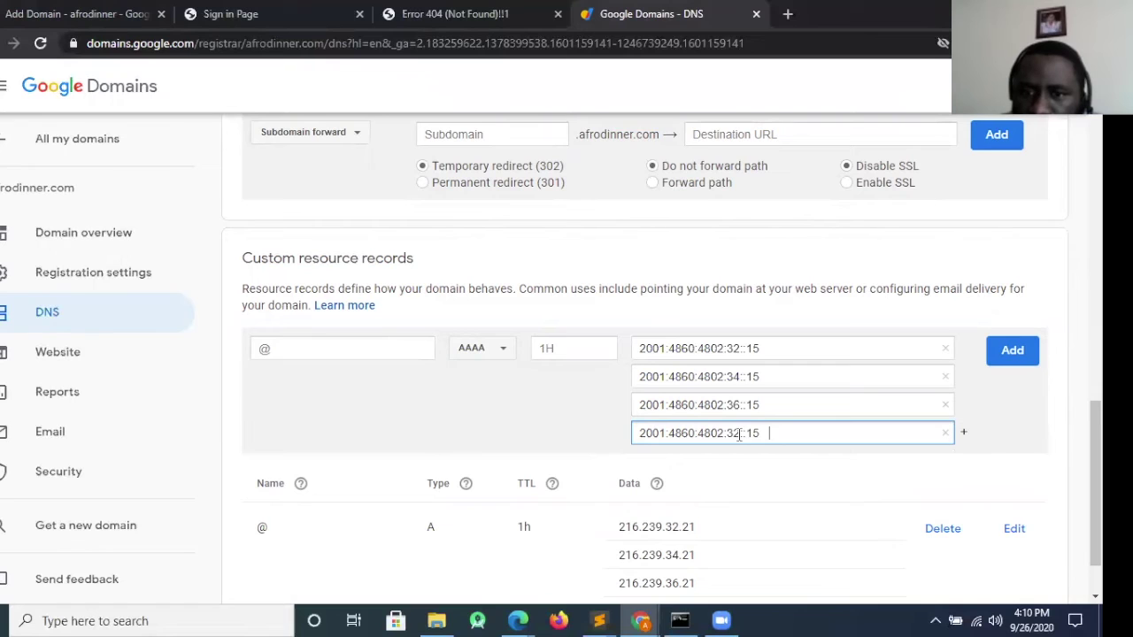
{"action": "left_click", "coordinate": [740, 434]}
{"action": "key", "text": "BackSpace"}
{"action": "type", "text": "8"}
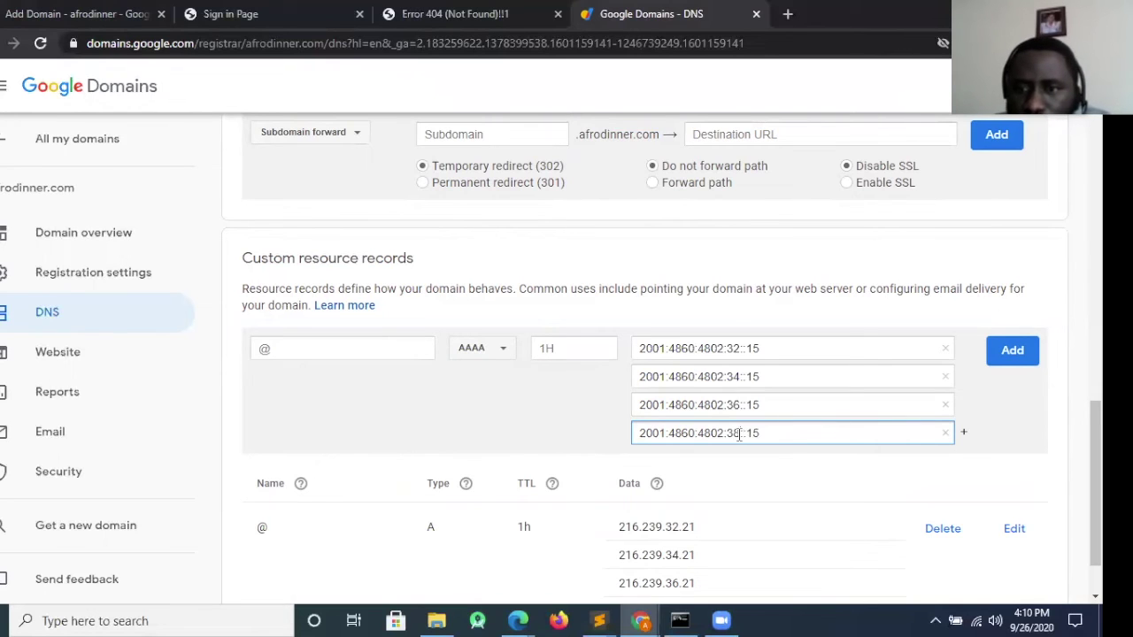
{"action": "left_click", "coordinate": [1010, 353]}
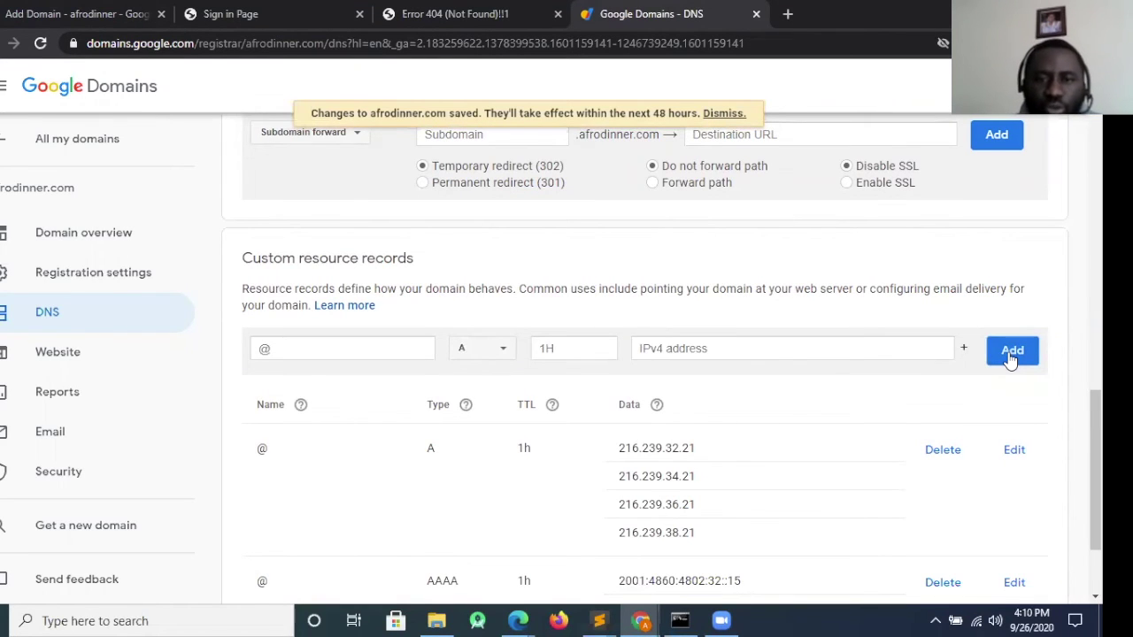
Copy ghs.googlehosted.com from Google Cloud into the domain name of a new CNAME record in Google Domains
{"action": "left_click", "coordinate": [44, 10]}
{"action": "left_click", "coordinate": [395, 494]}
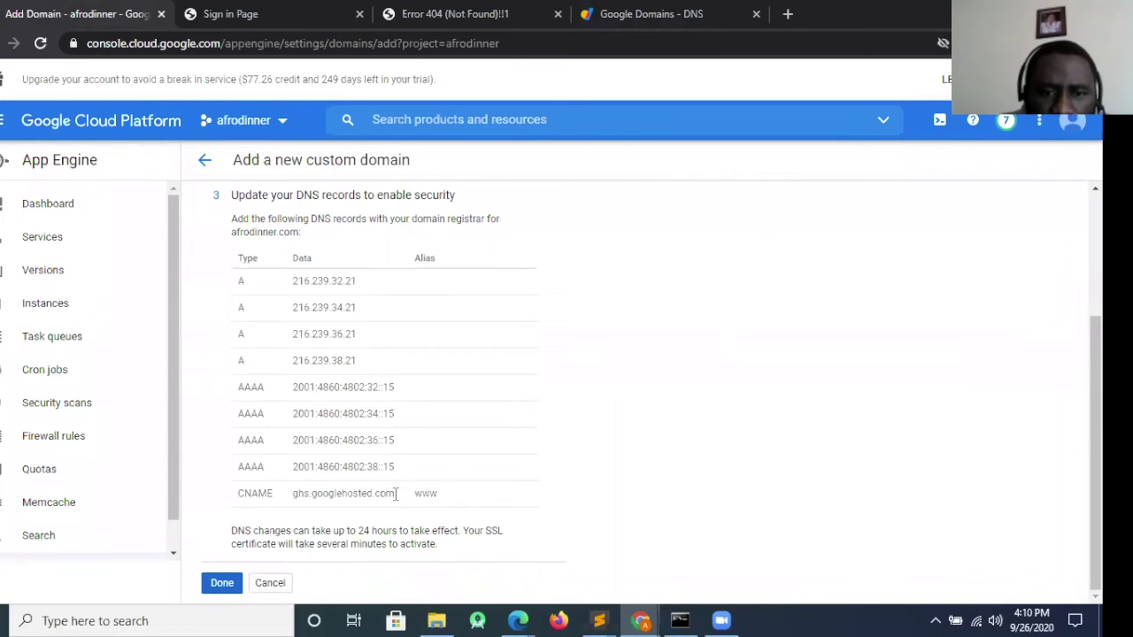
{"action": "left_click_drag", "start_coordinate": [395, 494], "coordinate": [287, 496]}
{"action": "key", "text": "ctrl+c"}
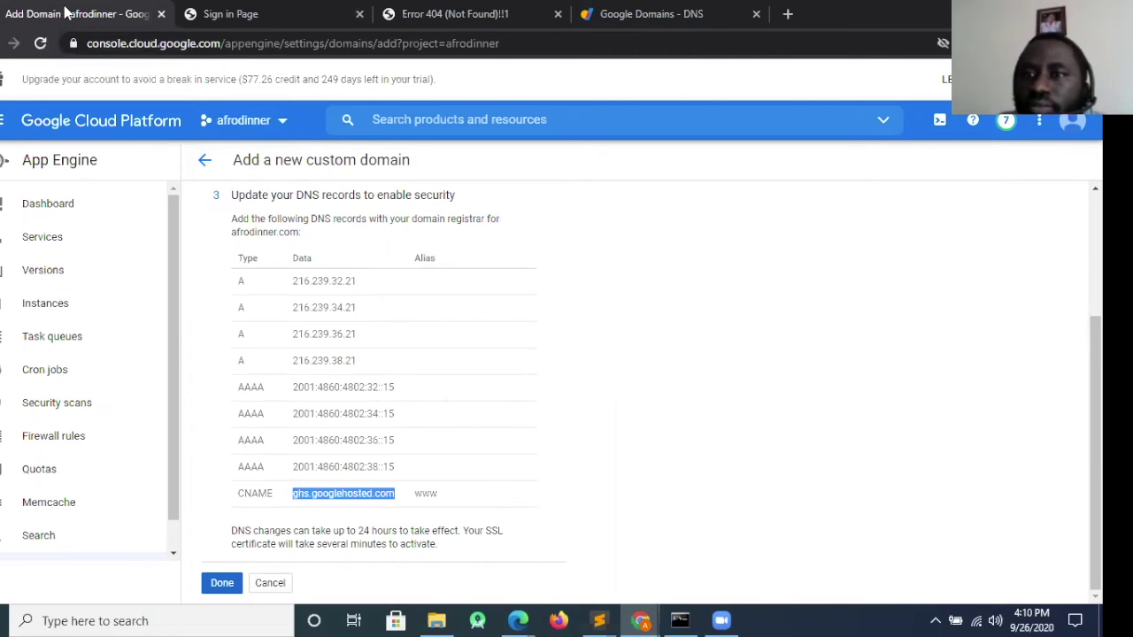
{"action": "left_click", "coordinate": [659, 14]}
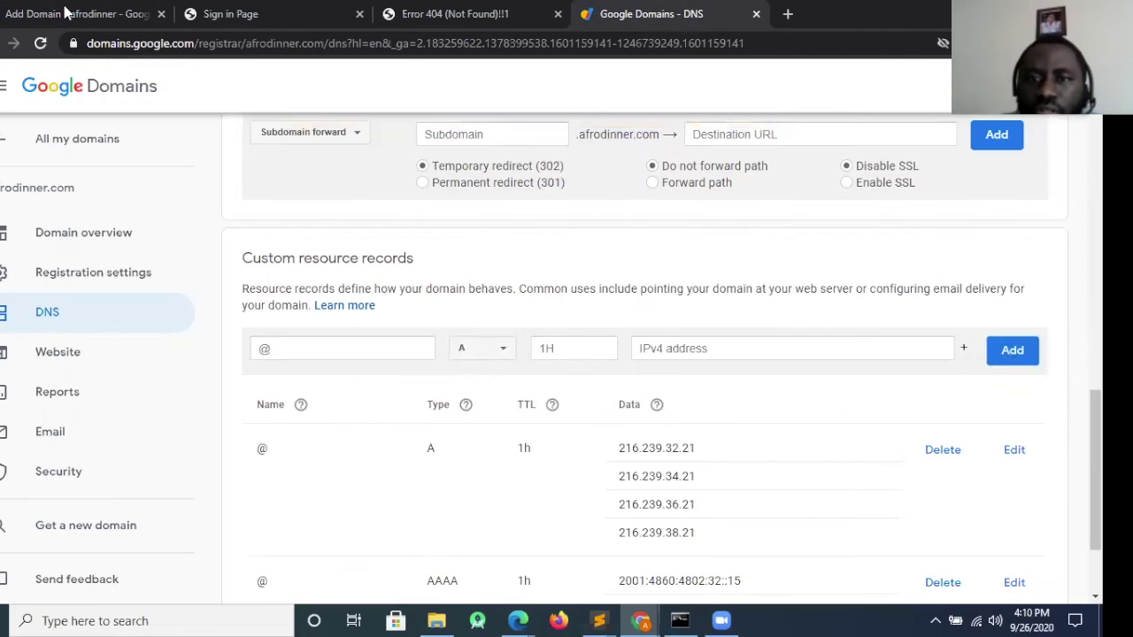
{"action": "left_click", "coordinate": [500, 348]}
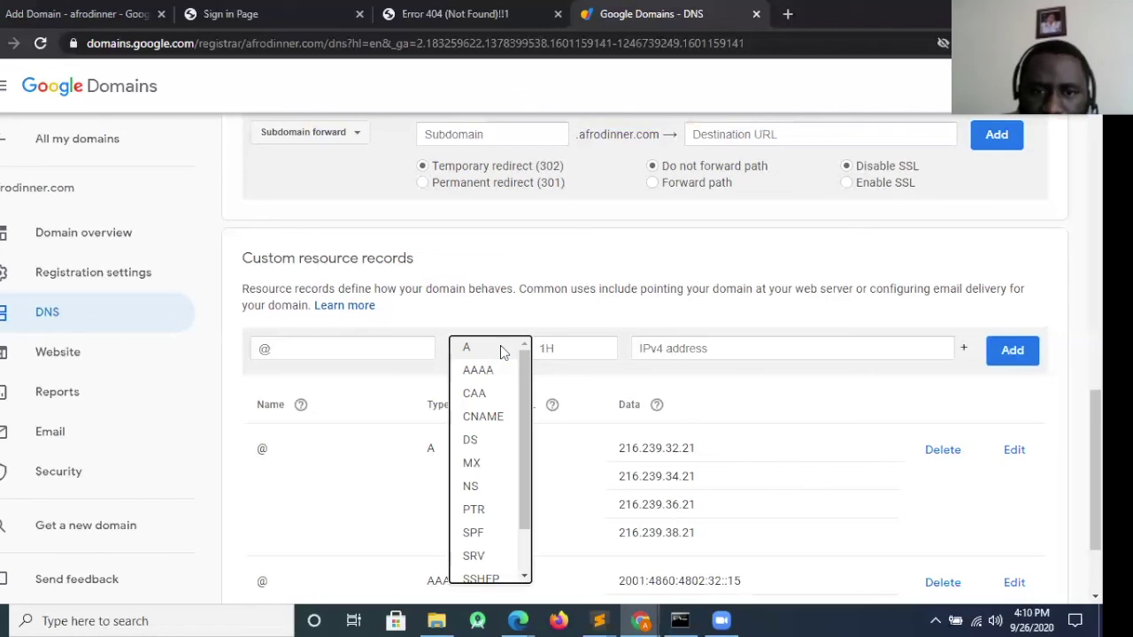
{"action": "left_click", "coordinate": [487, 423]}
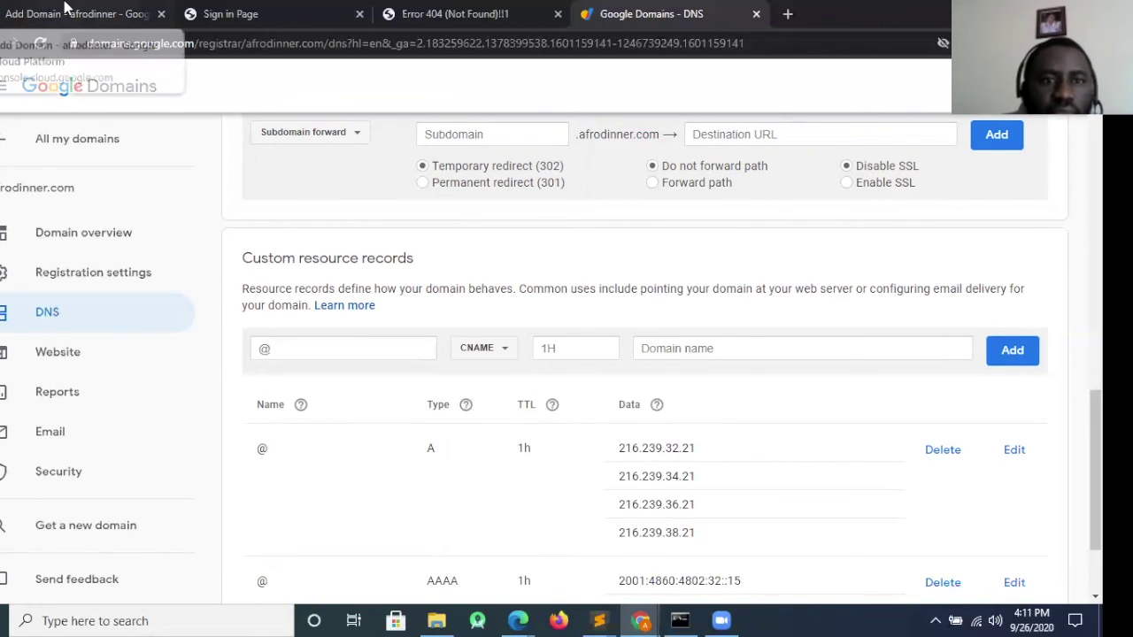
{"action": "left_click", "coordinate": [71, 12]}
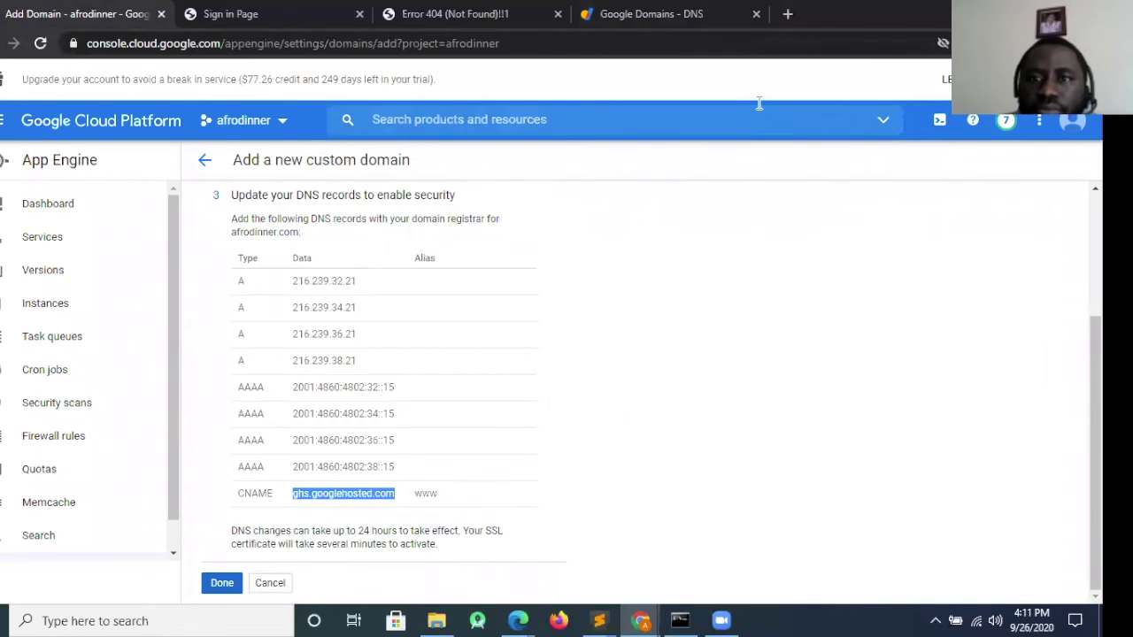
{"action": "left_click", "coordinate": [650, 14]}
{"action": "left_click", "coordinate": [725, 338]}
{"action": "key", "text": "ctrl+v"}
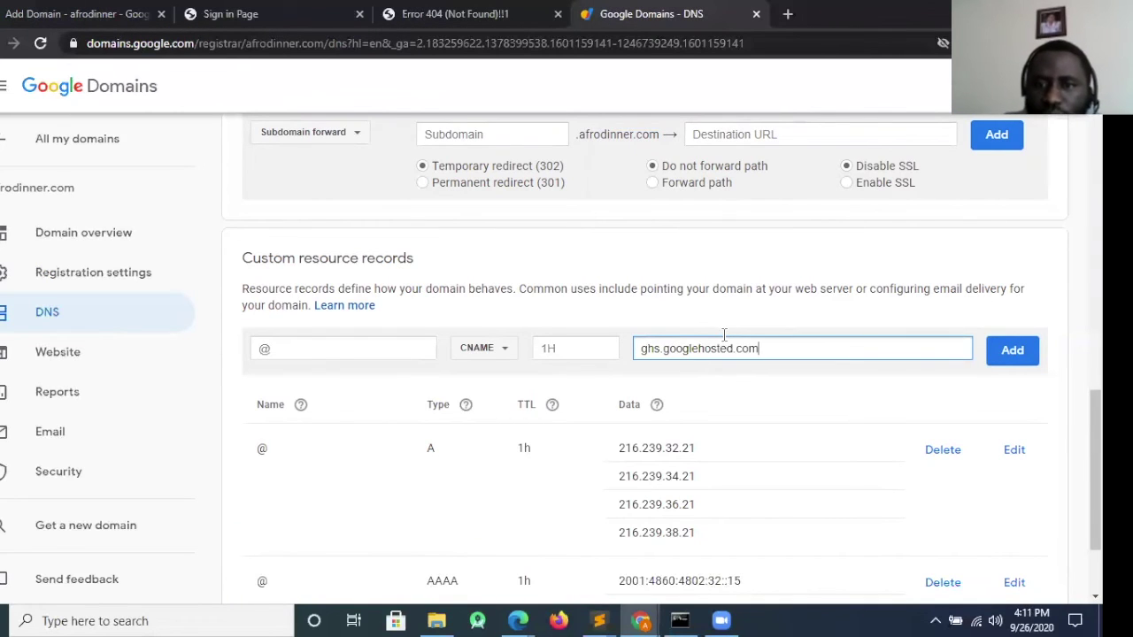
Name the CNAME record www and add it to the custom resource records
{"action": "left_click", "coordinate": [276, 347]}
{"action": "type", "text": "www"}
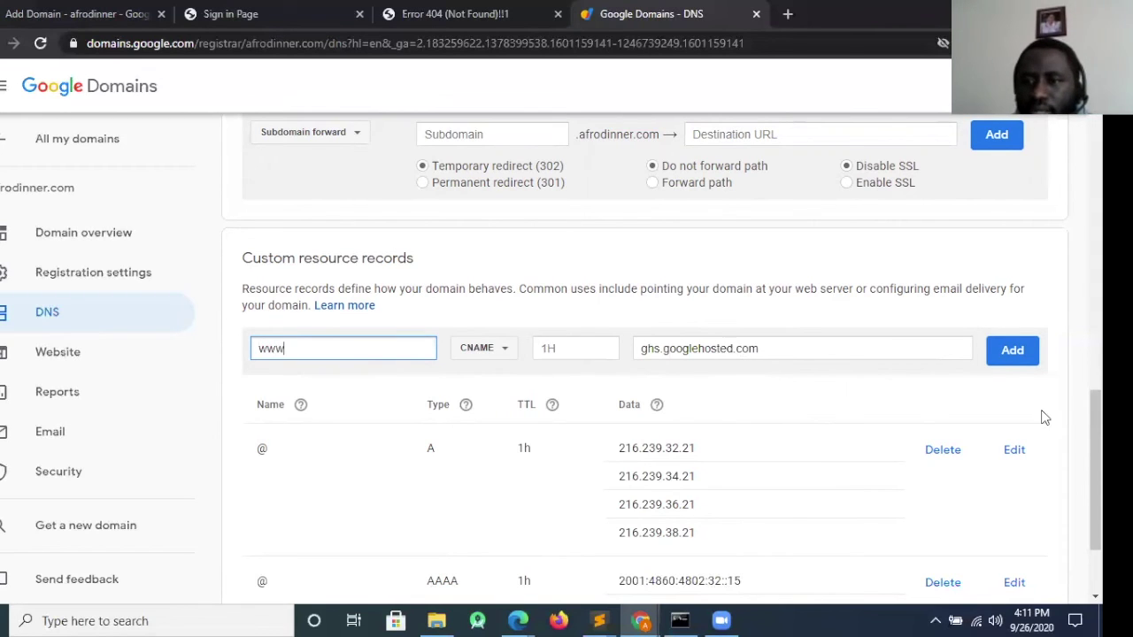
{"action": "left_click", "coordinate": [1012, 351]}
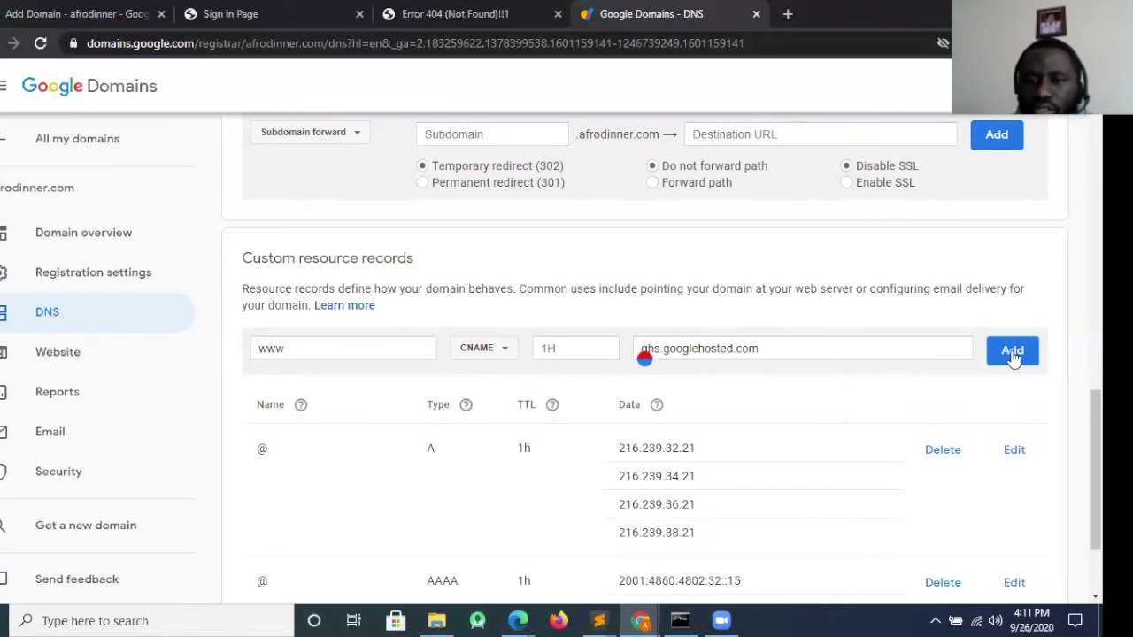
{"action": "scroll", "coordinate": [1095, 460], "scroll_direction": "down", "scroll_amount": 2}
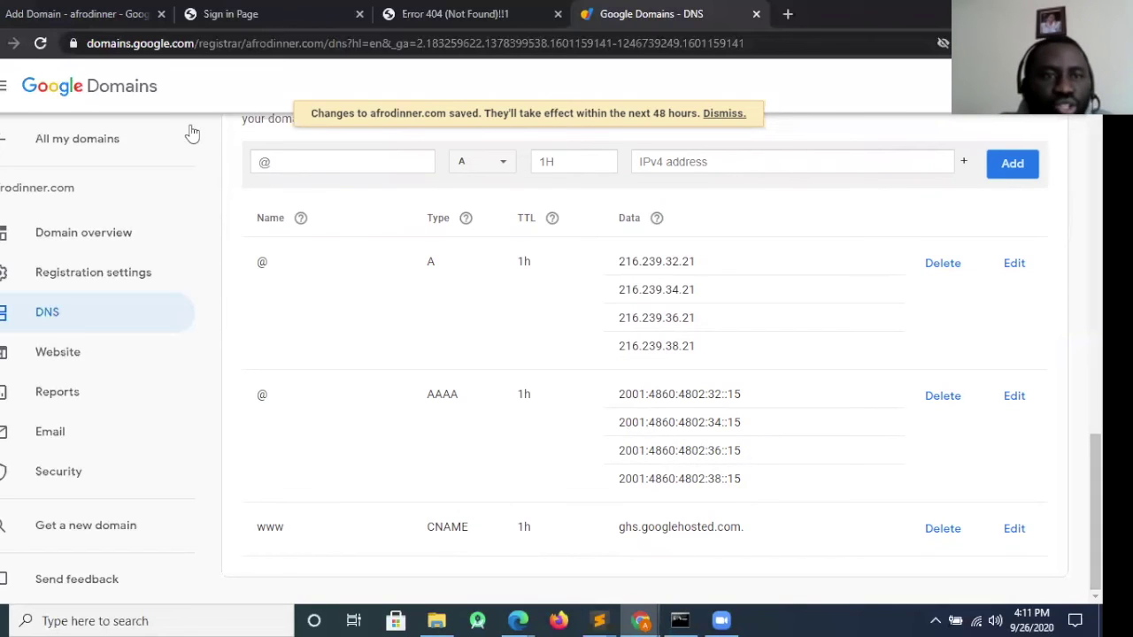
Switch back to Google Cloud Platform and finish adding the custom domain to the App Engine app
{"action": "left_click", "coordinate": [41, 16]}
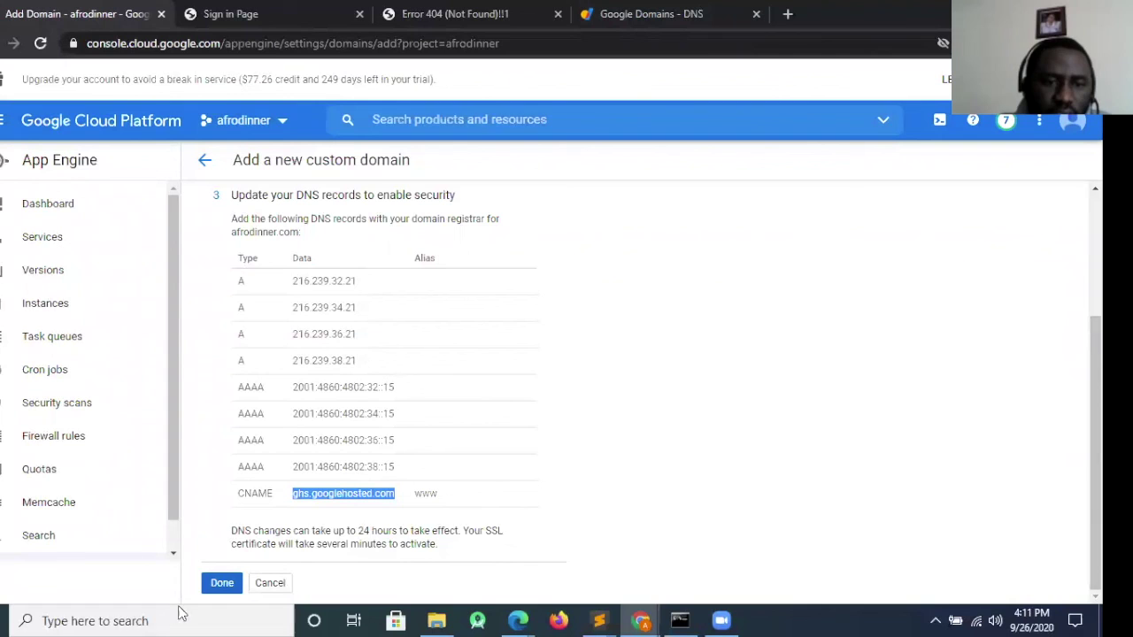
{"action": "left_click", "coordinate": [213, 589]}
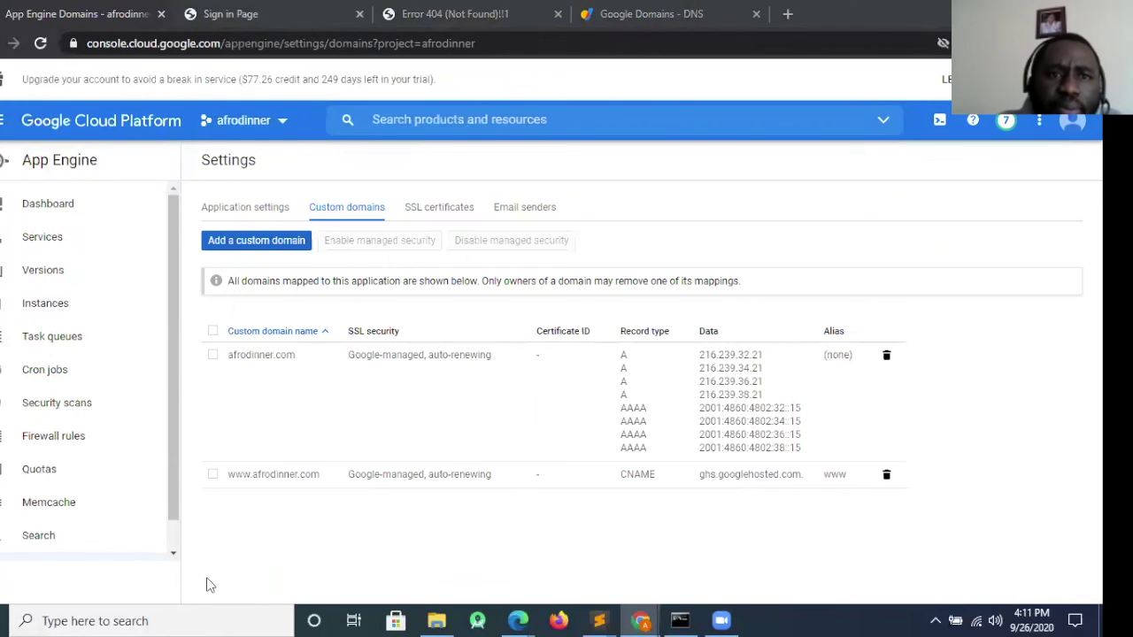
Switch to the deployed app's sign-in page and load it through the custom domain afrodinner.com
{"action": "left_click", "coordinate": [231, 13]}
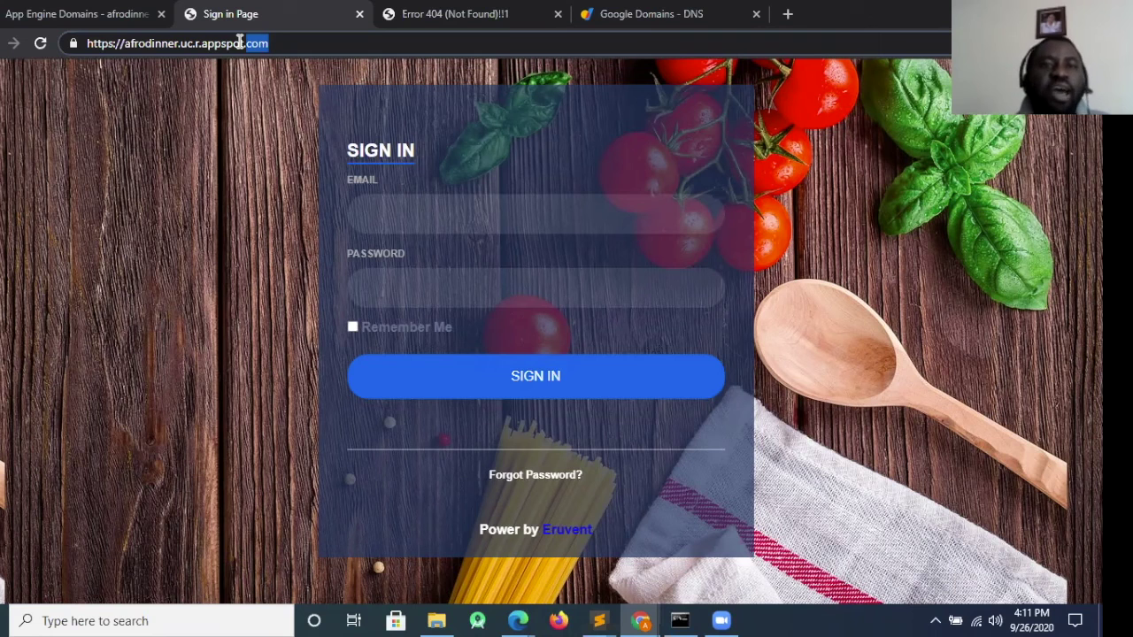
{"action": "left_click_drag", "start_coordinate": [278, 43], "coordinate": [51, 13]}
{"action": "type", "text": "afro"}
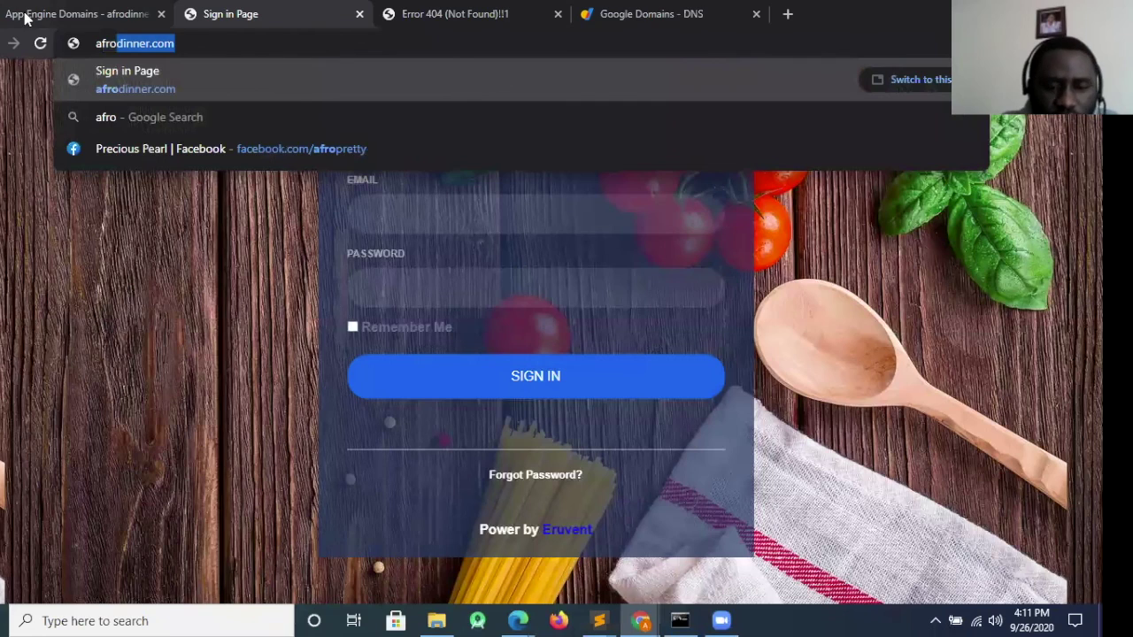
{"action": "type", "text": "dinner.com"}
{"action": "key", "text": "Return"}
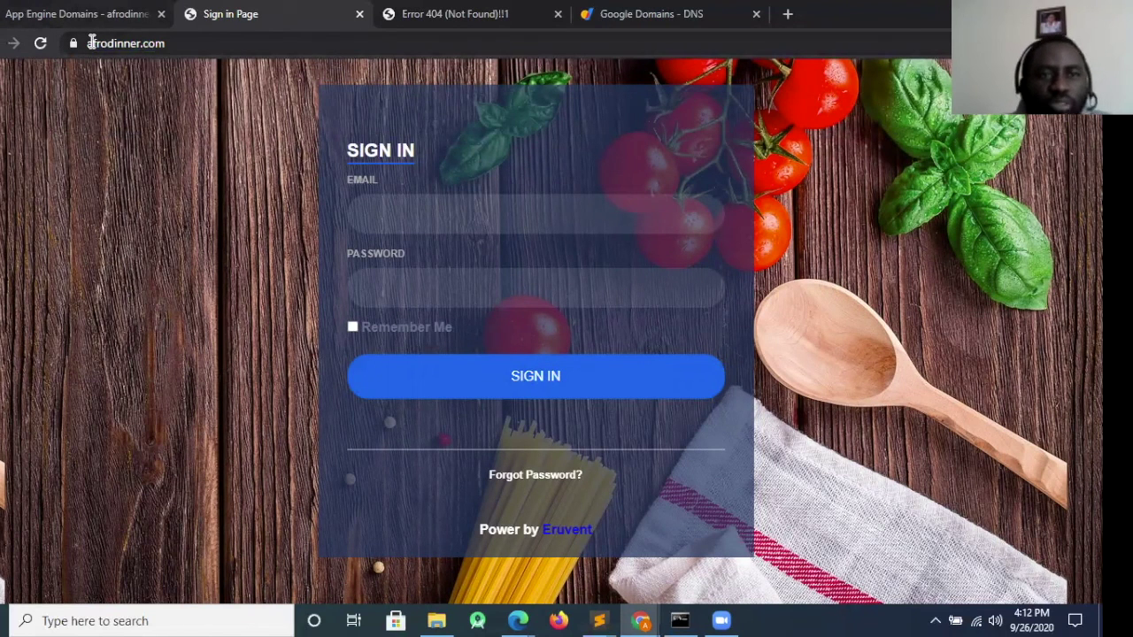
{"action": "left_click", "coordinate": [127, 45]}
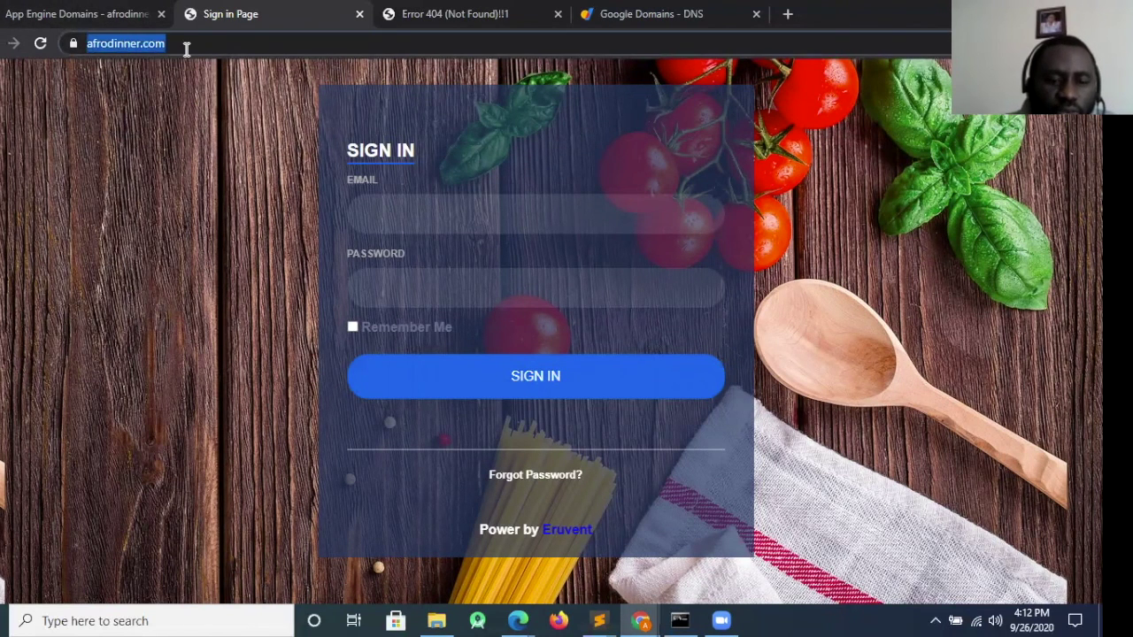
{"action": "type", "text": "www."}
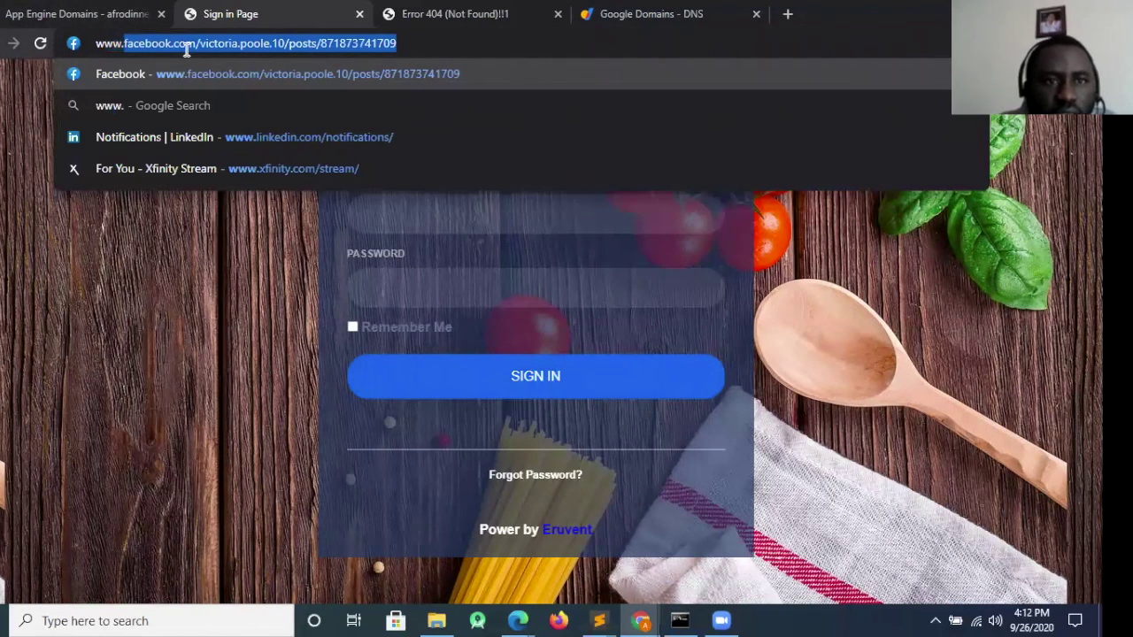
{"action": "type", "text": "afrodi"}
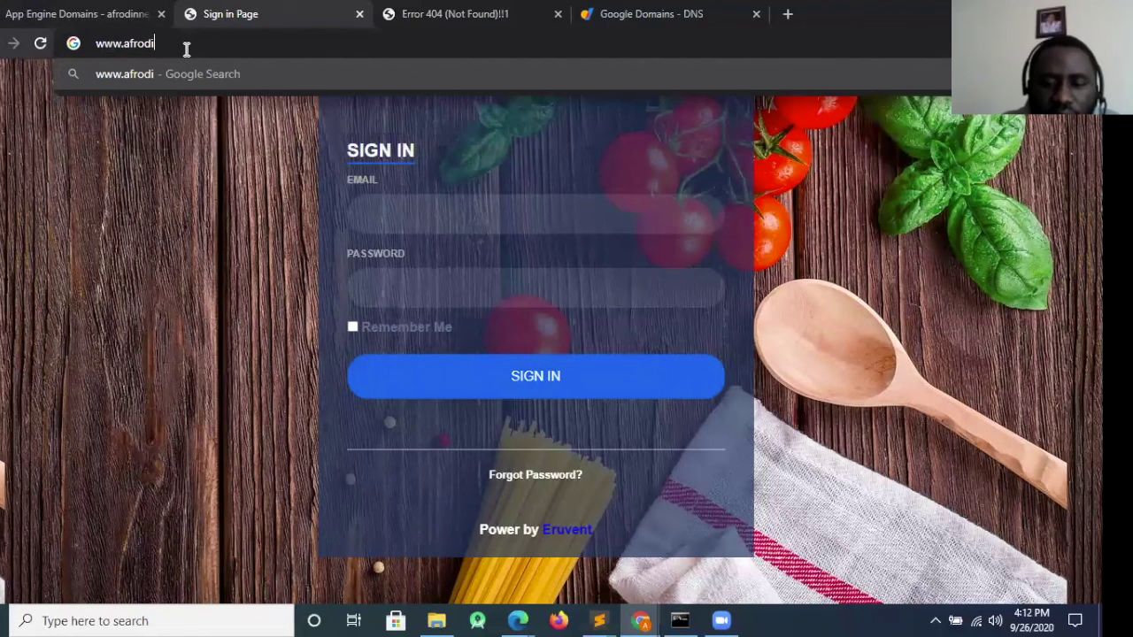
{"action": "type", "text": "nner"}
{"action": "type", "text": ".com"}
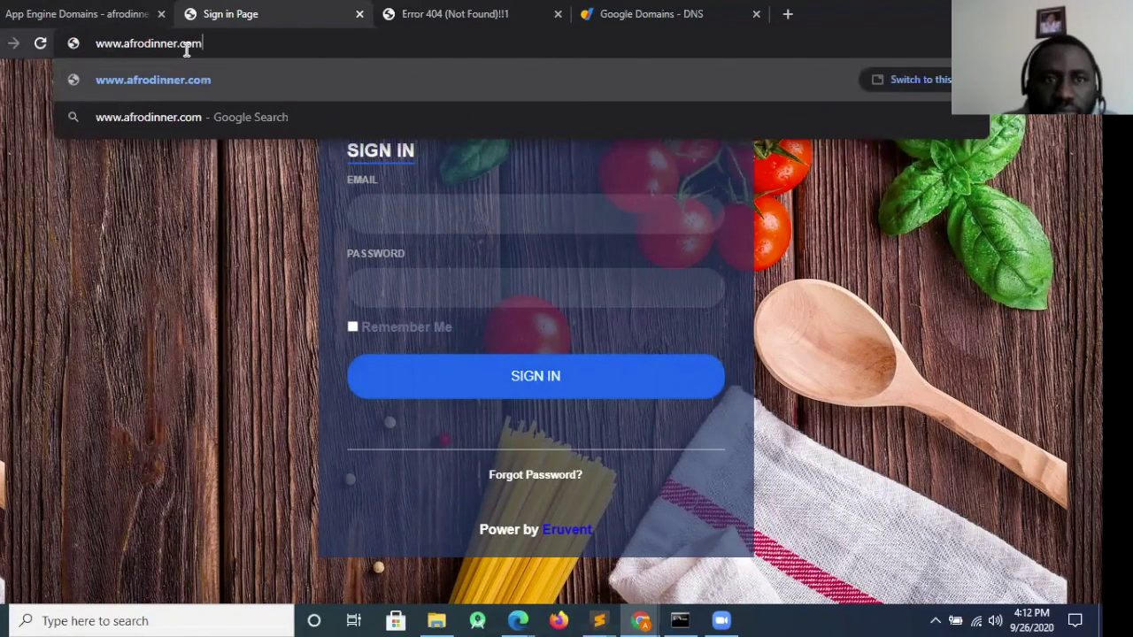
{"action": "key", "text": "Return"}
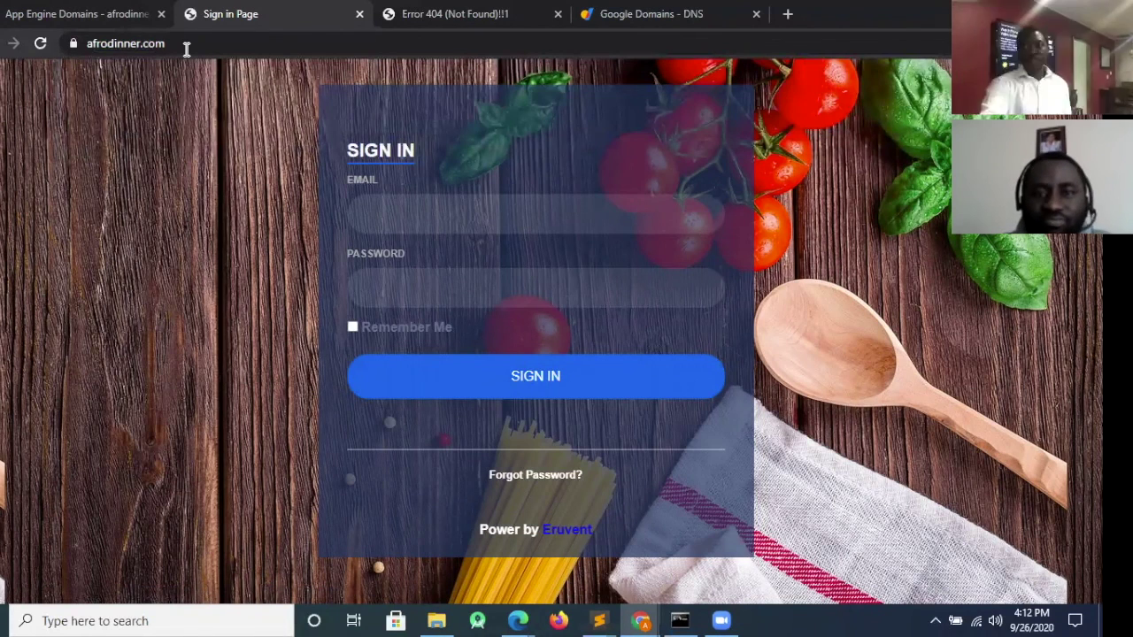
Sign in to the app with the saved account e-mail on the eruvent.com domain and the account password
{"action": "left_click", "coordinate": [394, 215]}
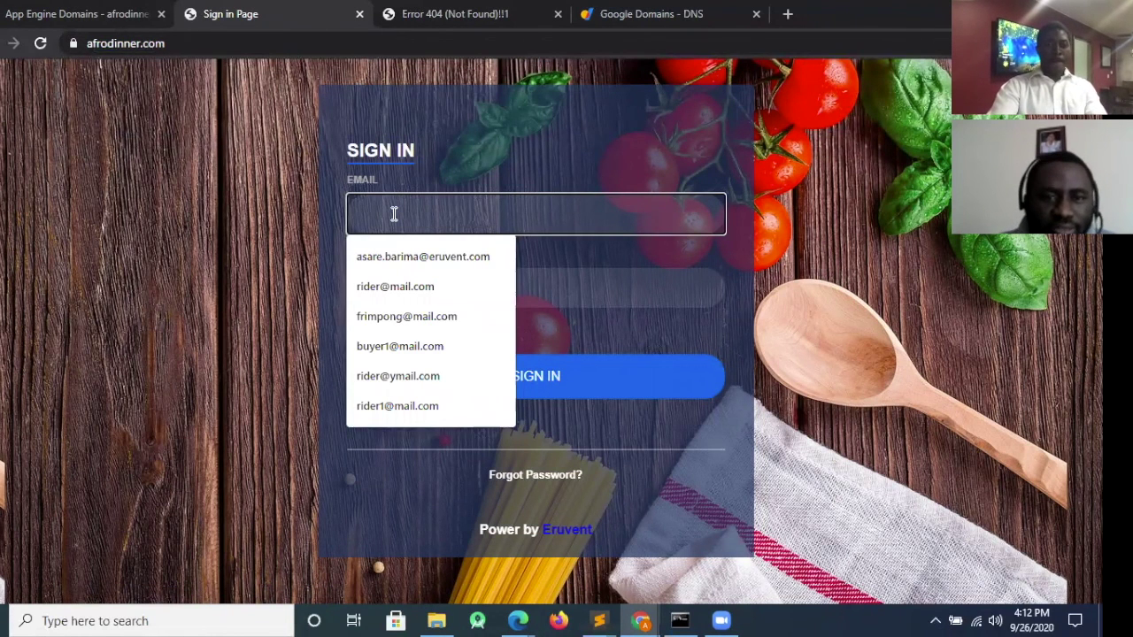
{"action": "type", "text": "mar"}
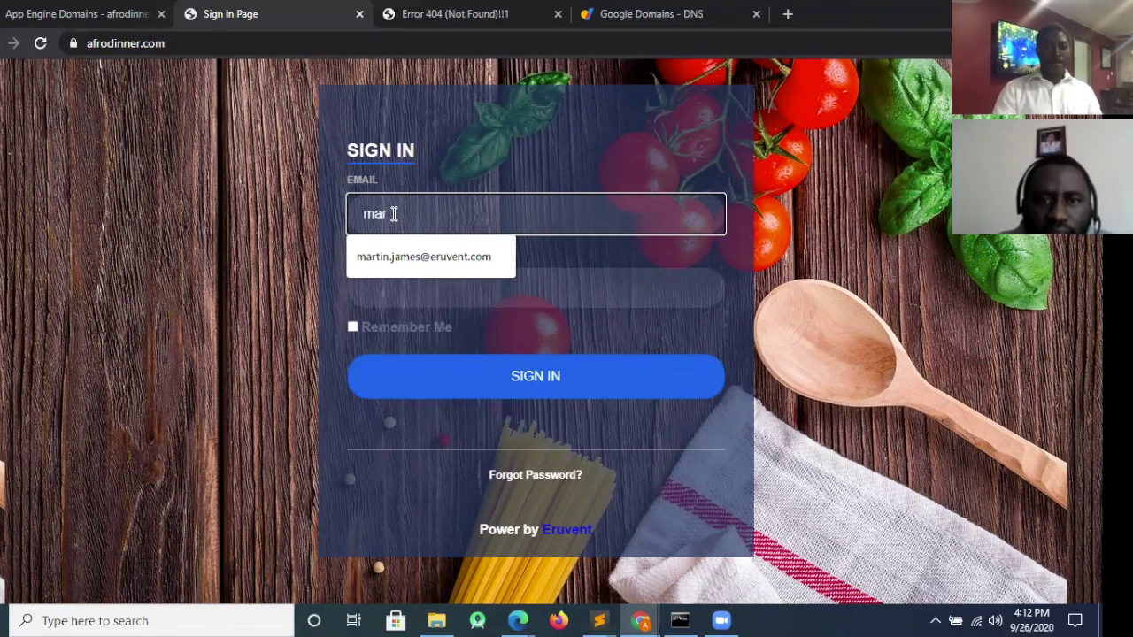
{"action": "left_click", "coordinate": [435, 257]}
{"action": "left_click", "coordinate": [433, 282]}
{"action": "type", "text": "•••••••"}
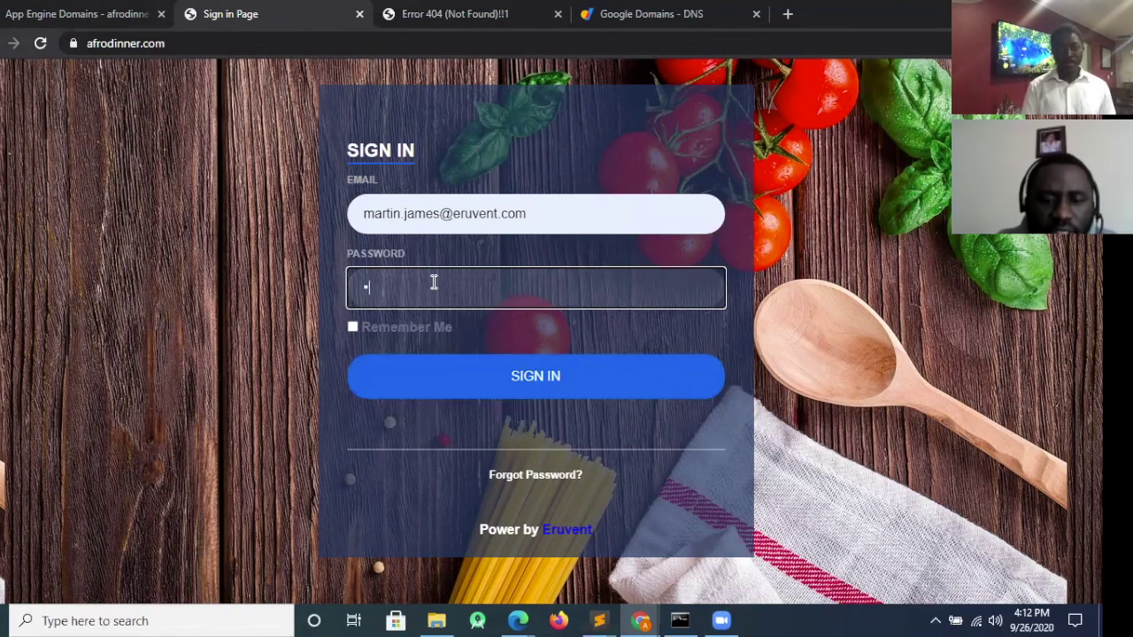
{"action": "left_click", "coordinate": [467, 382]}
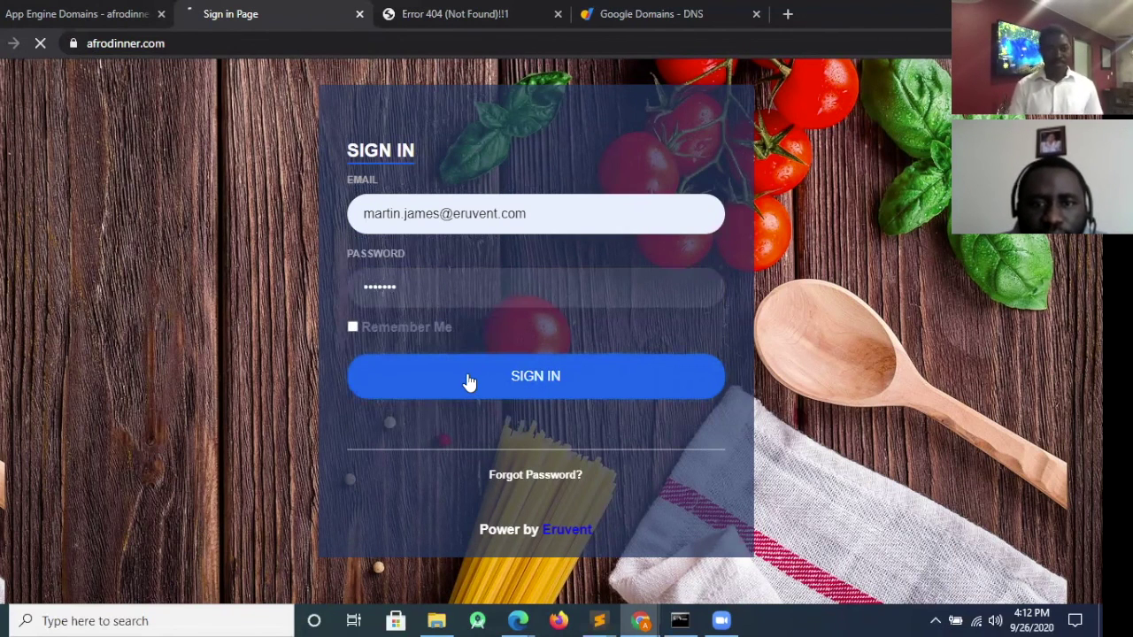